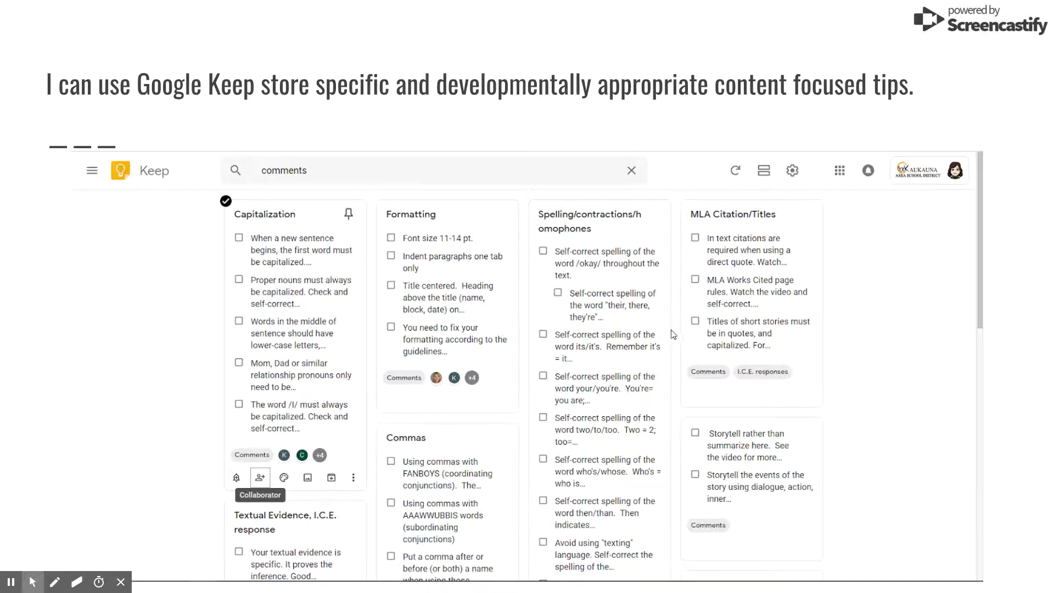
# Switch to Google Keep and start a new note titled "Paragraphs"
pyautogui.click(964, 370)
pyautogui.click(860, 132)
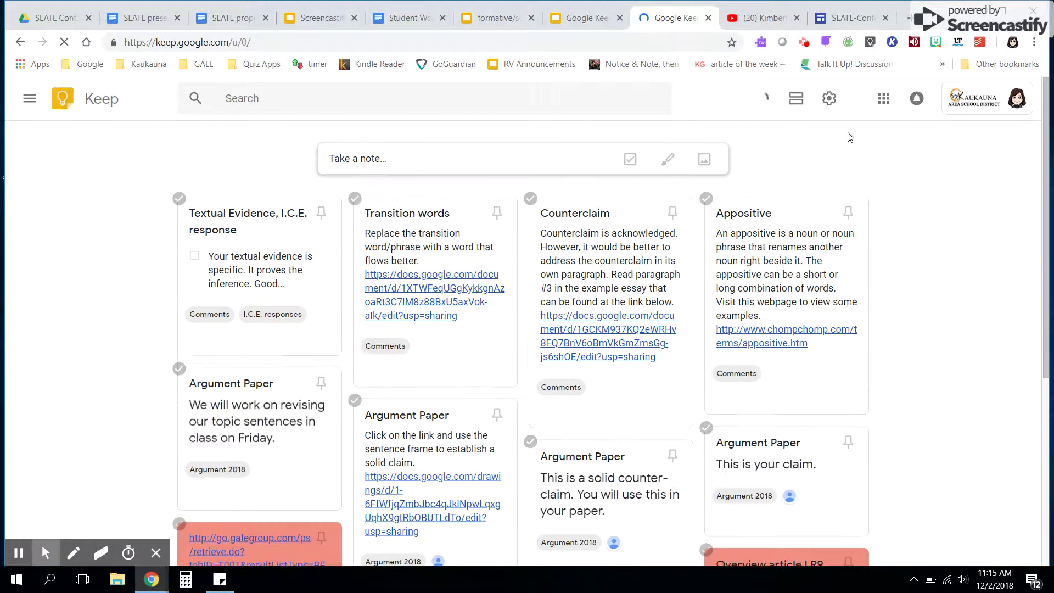
pyautogui.click(446, 162)
pyautogui.click(360, 160)
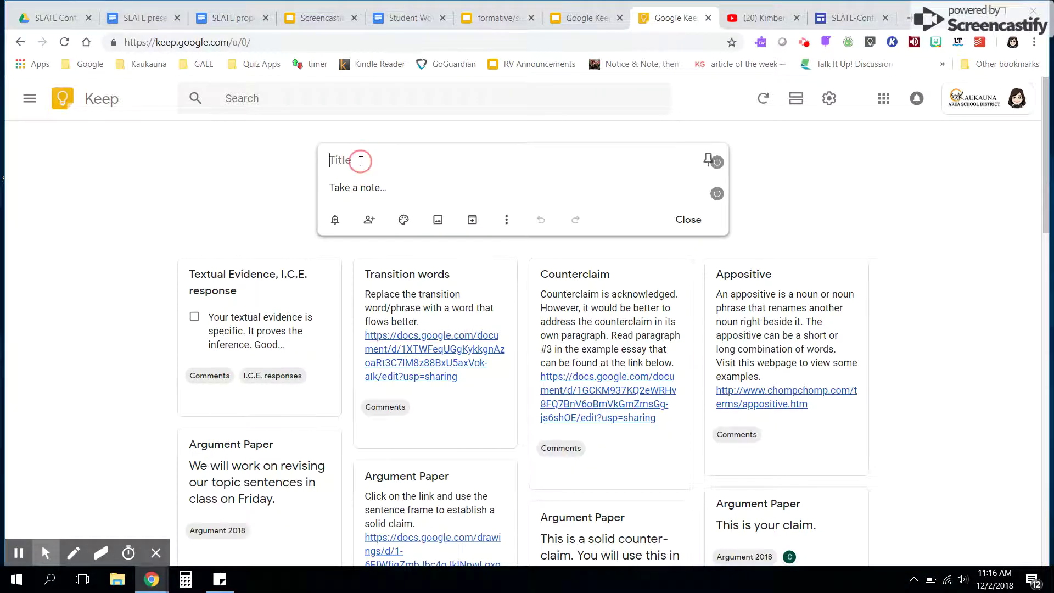
pyautogui.write('Para')
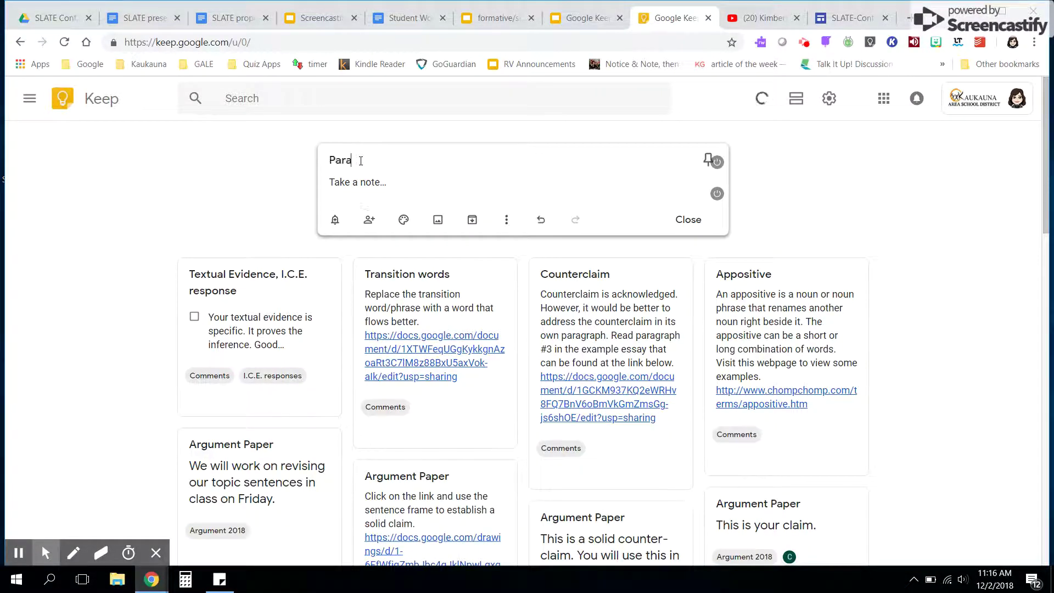
pyautogui.write('graphs')
# Assign the Comments label to the Paragraphs note
pyautogui.click(353, 185)
pyautogui.click(426, 172)
pyautogui.click(507, 224)
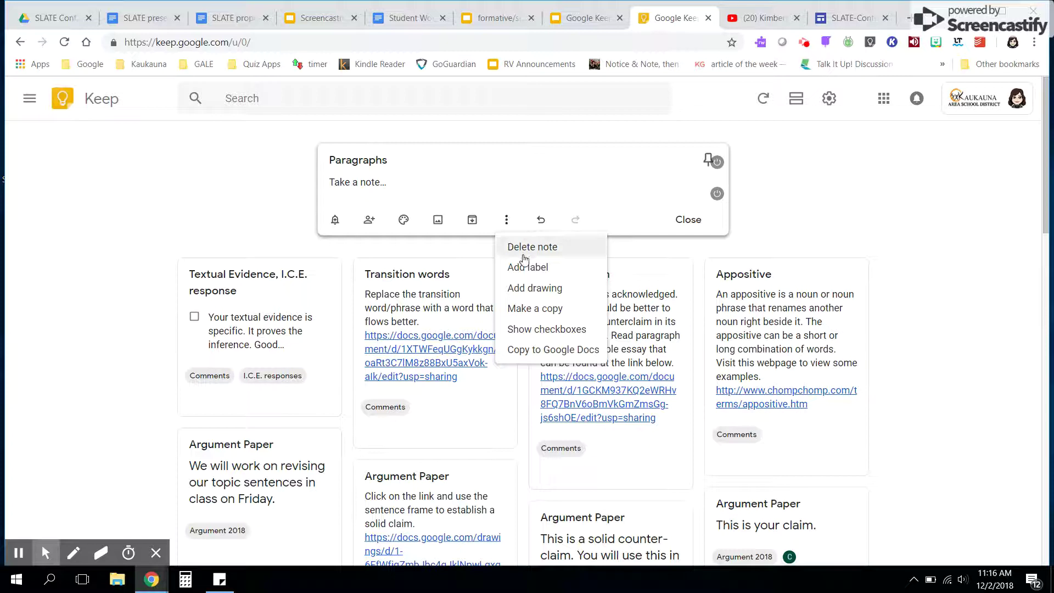
pyautogui.click(532, 269)
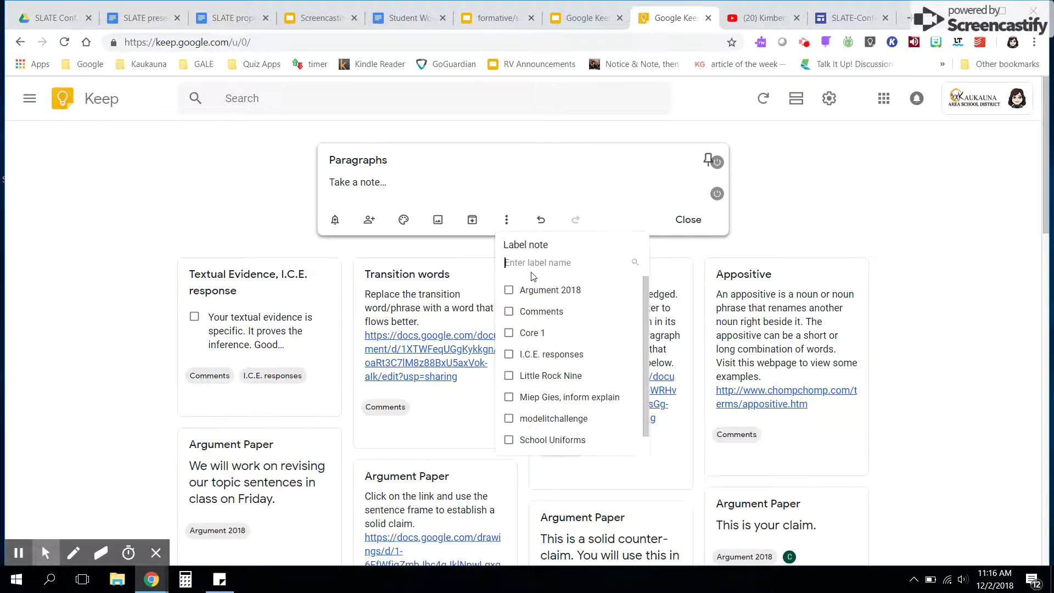
pyautogui.click(530, 314)
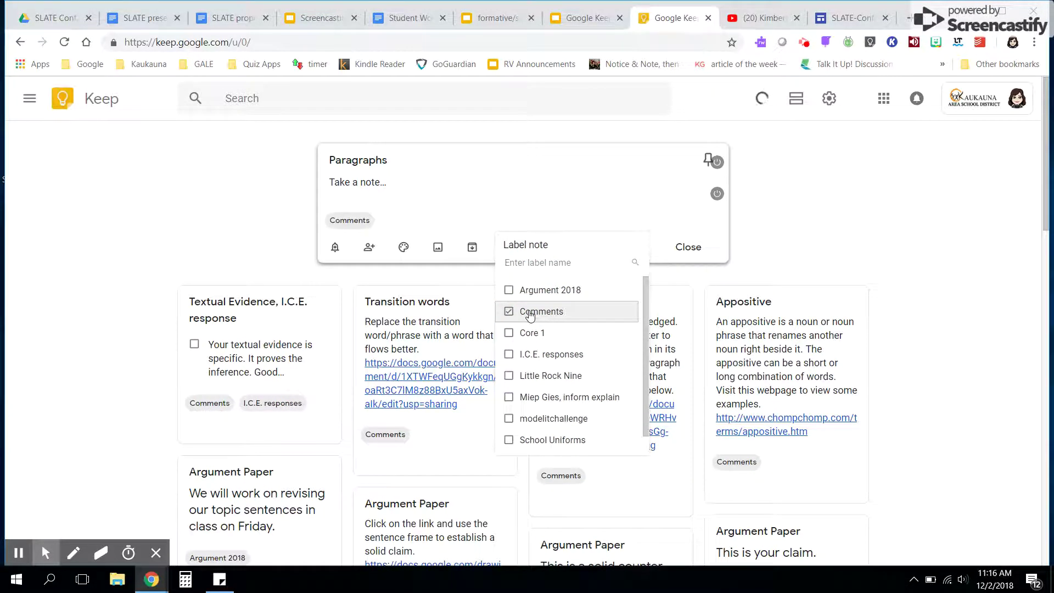
pyautogui.click(364, 184)
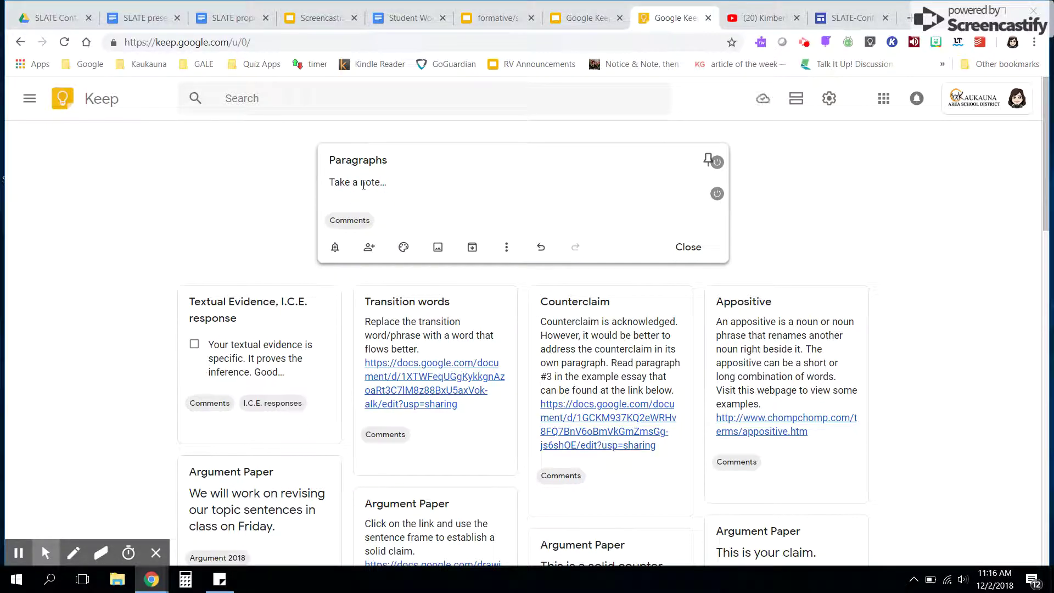
# Share the Paragraphs note by adding a colleague as a collaborator, using the first suggested contact, and save
pyautogui.click(368, 250)
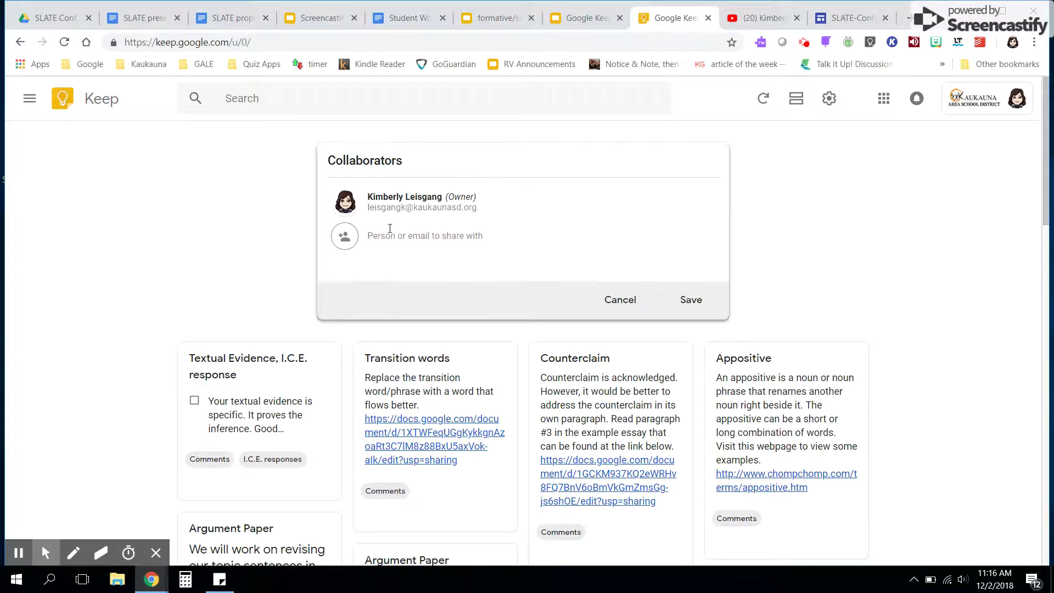
pyautogui.write('Czar')
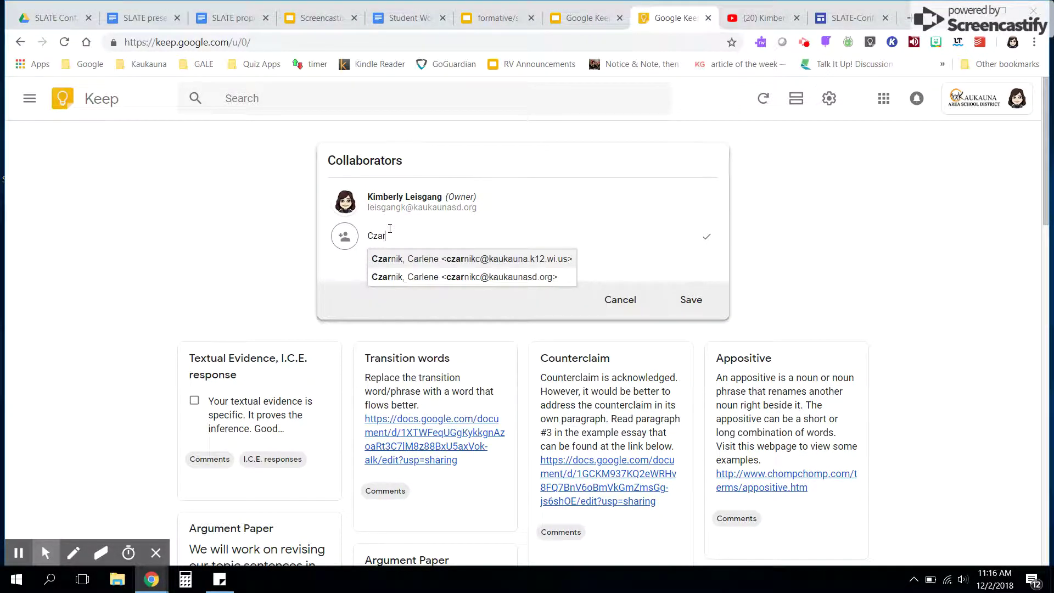
pyautogui.press('Return')
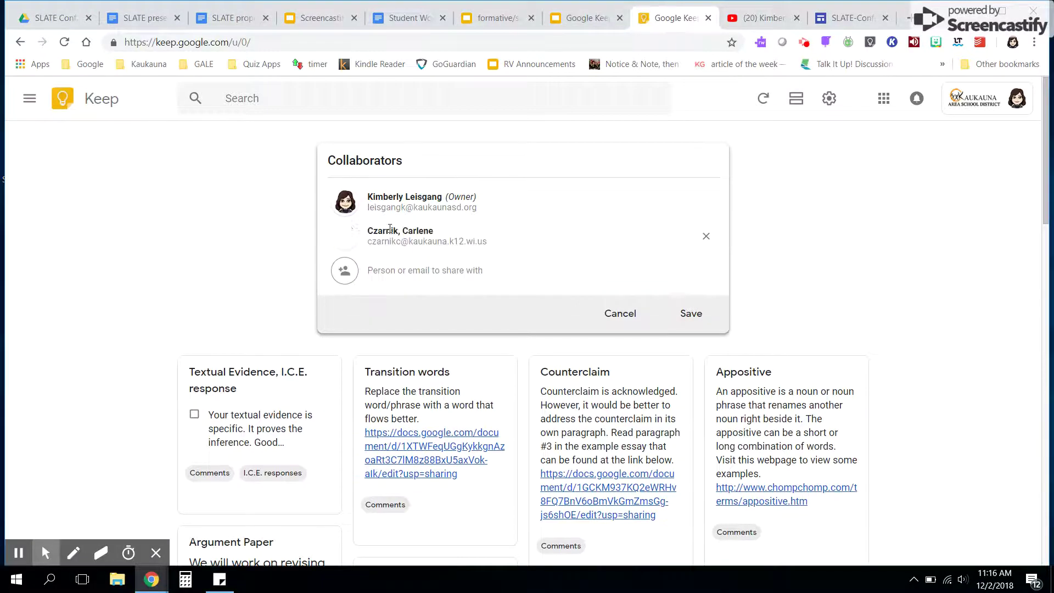
pyautogui.click(690, 314)
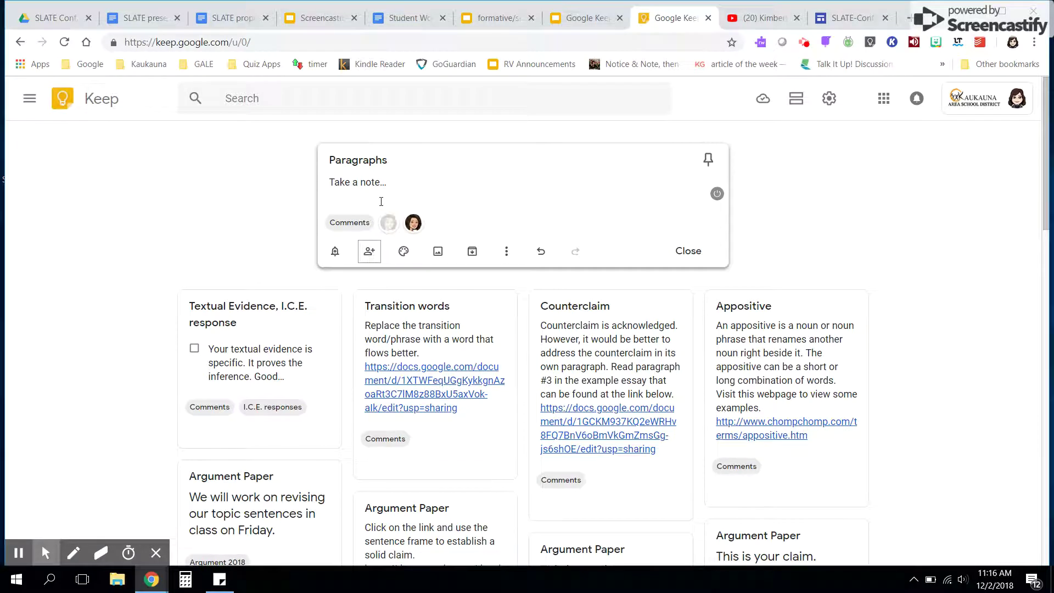
# Turn the body of the Paragraphs note into a checkbox list
pyautogui.click(377, 191)
pyautogui.click(507, 252)
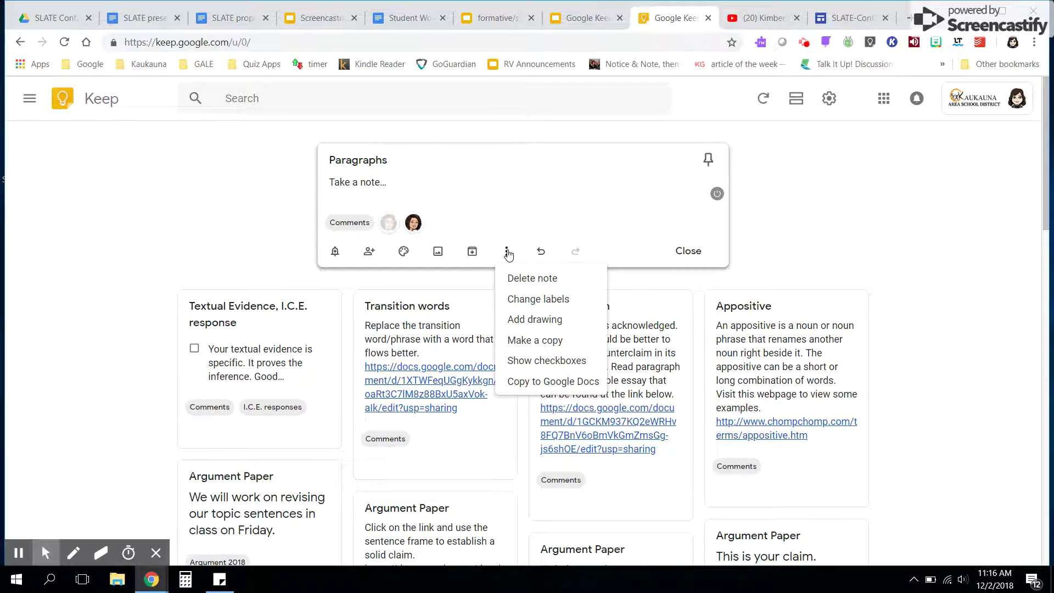
pyautogui.click(536, 360)
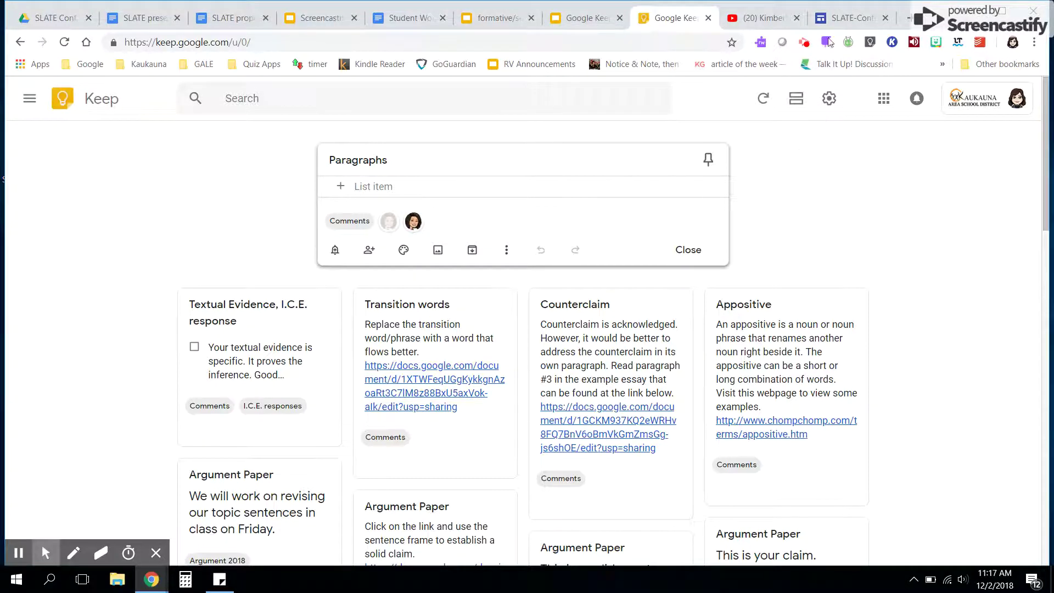
# Switch to YouTube, open and pause the "Paragraphs: P.A.T.S." video, and copy its share link
pyautogui.click(762, 20)
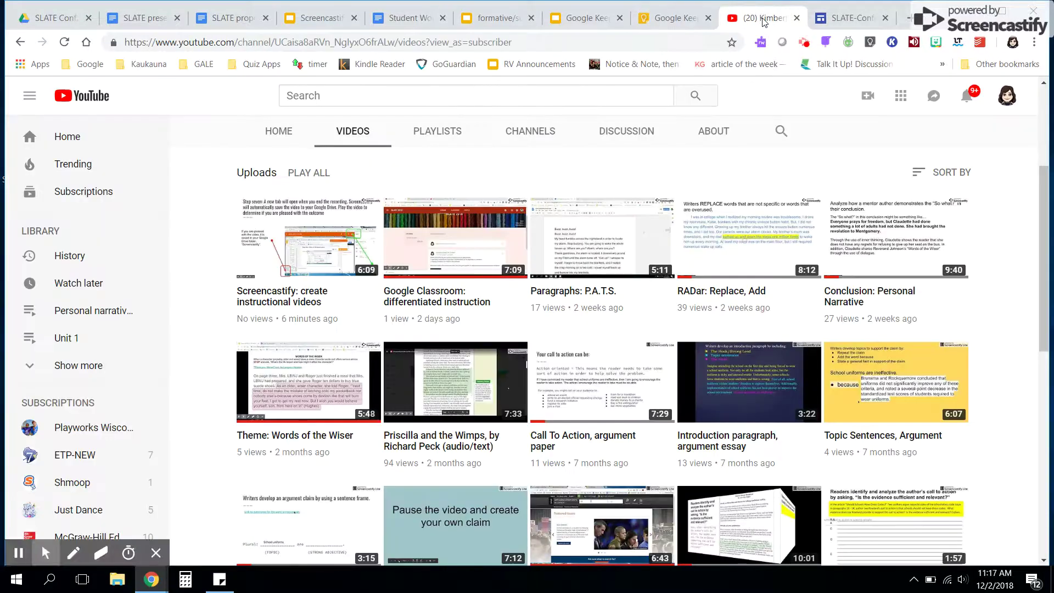
pyautogui.click(621, 256)
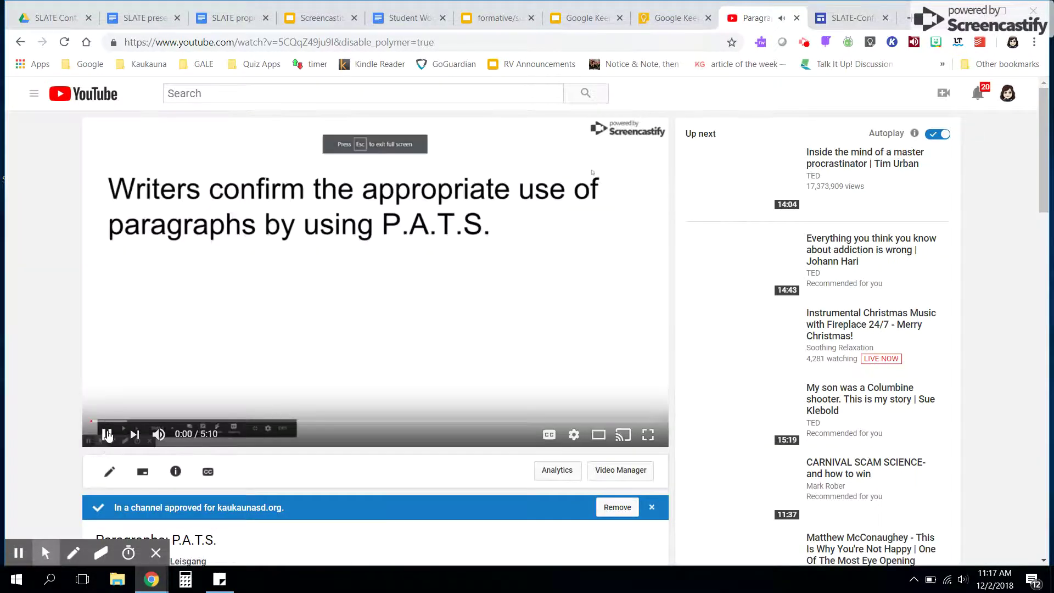
pyautogui.click(108, 434)
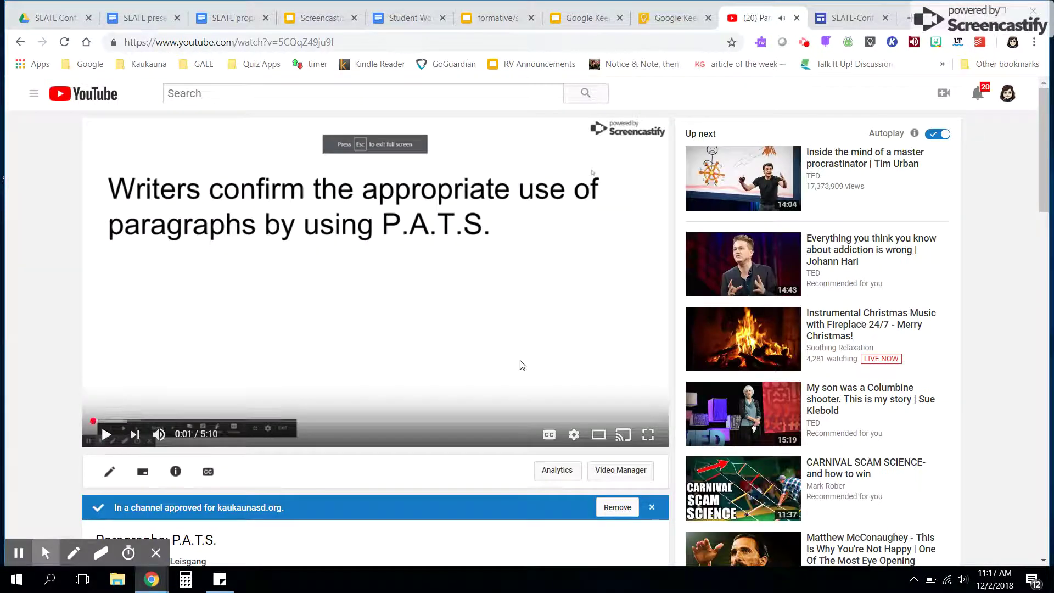
pyautogui.moveTo(1044, 189); pyautogui.dragTo(1044, 247)
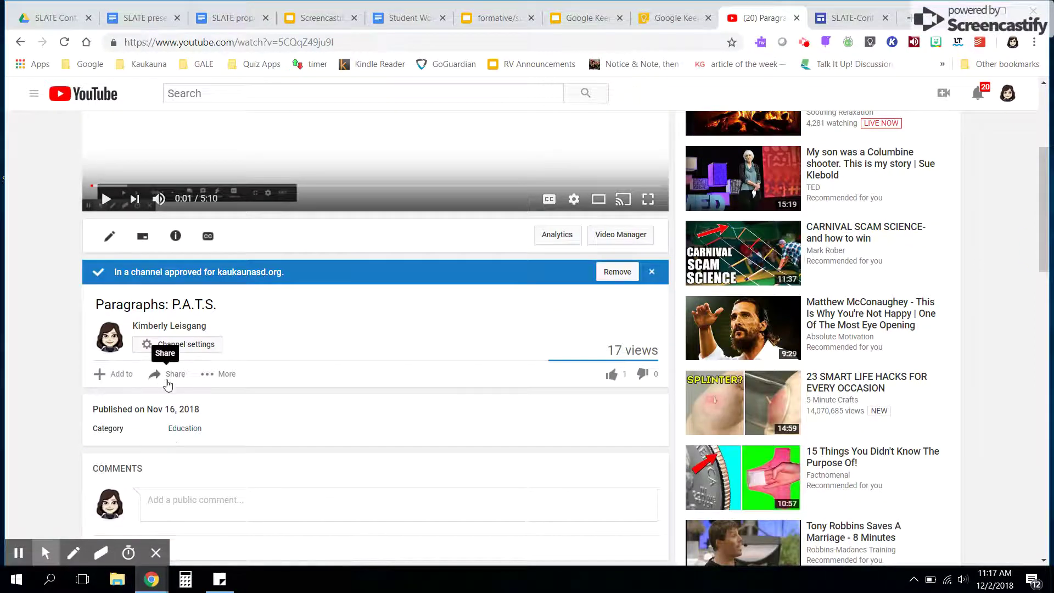
pyautogui.click(165, 377)
pyautogui.hotkey('ctrl', 'c')
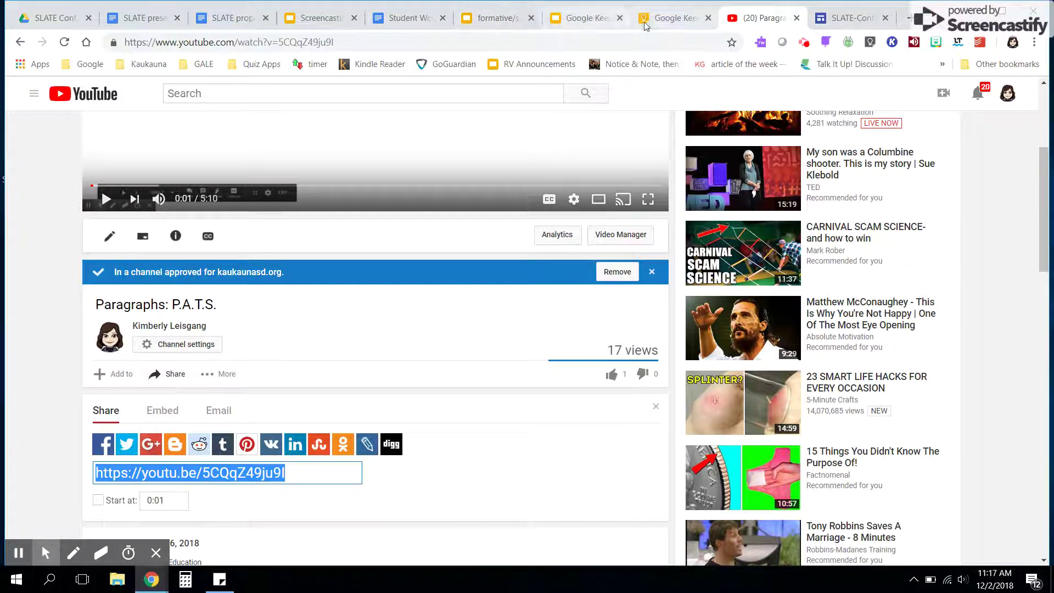
# Return to Google Keep and paste the copied video link as the first checklist item of the Paragraphs note
pyautogui.click(665, 18)
pyautogui.click(386, 185)
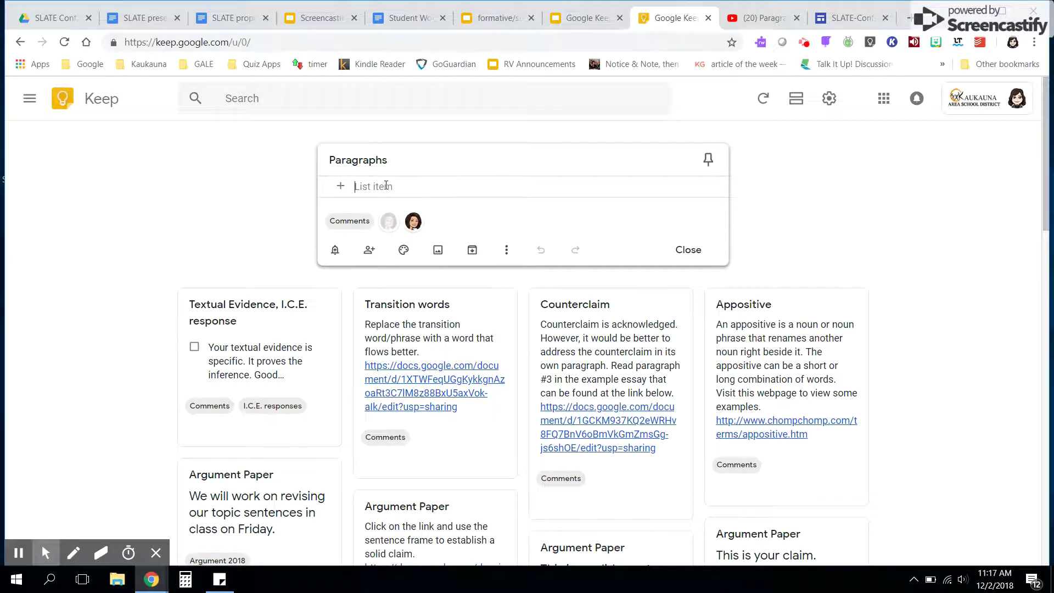
pyautogui.hotkey('ctrl', 'v')
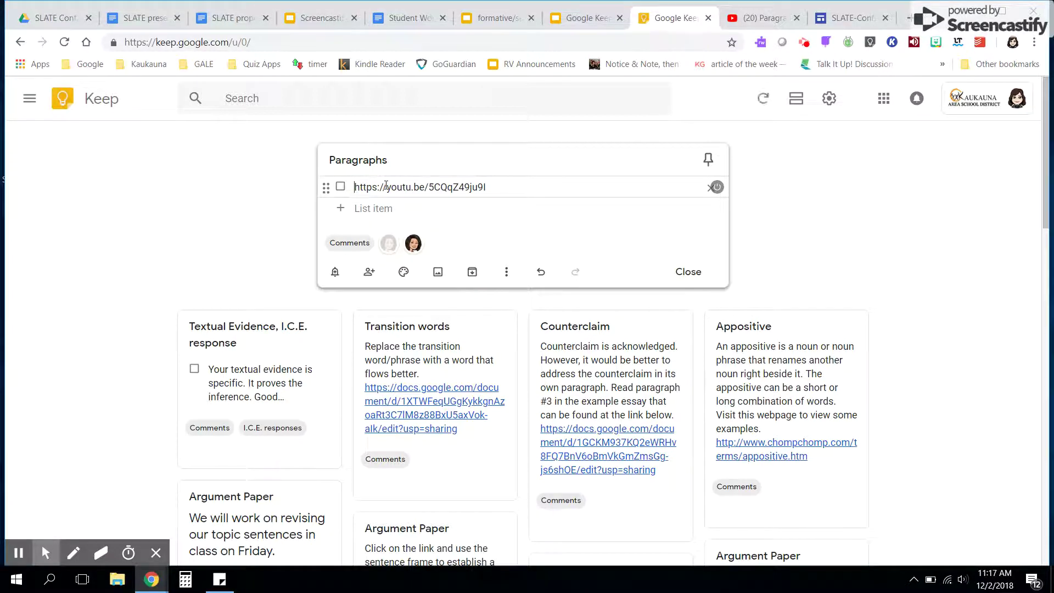
pyautogui.write('Pay at ')
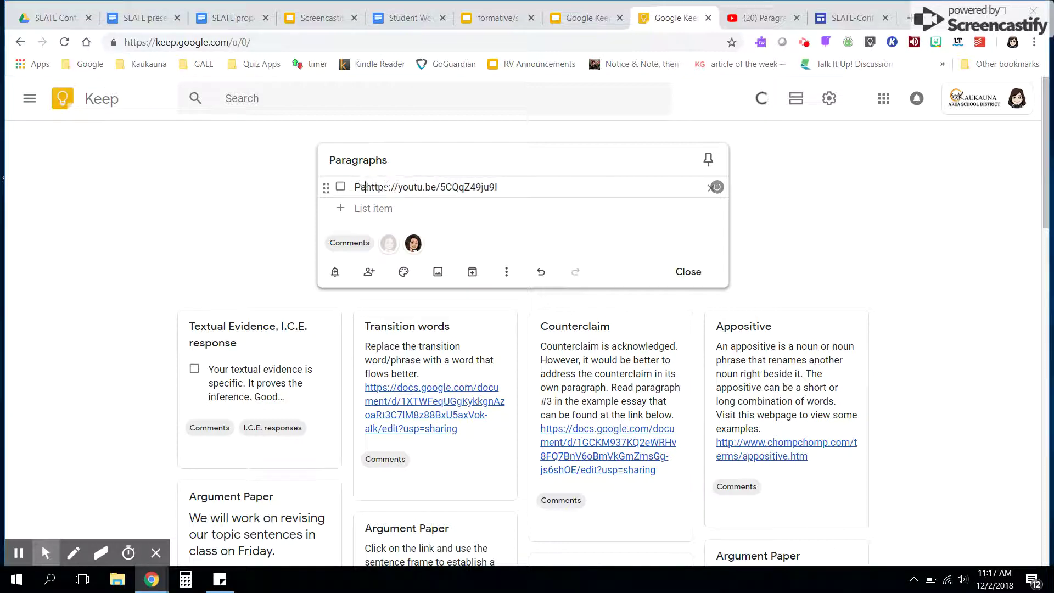
pyautogui.write('tention to p')
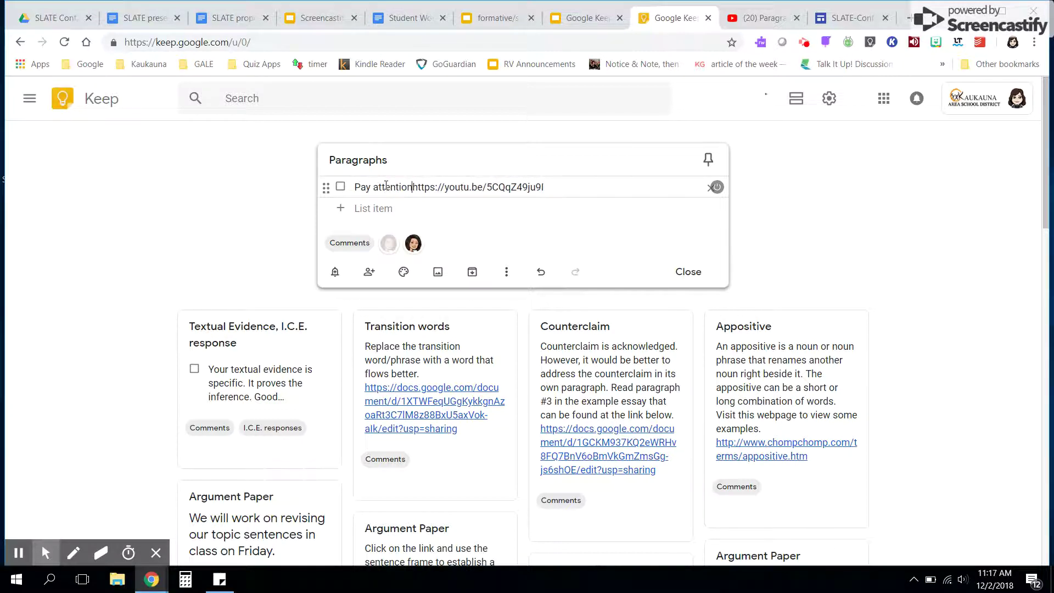
pyautogui.write('aragraph')
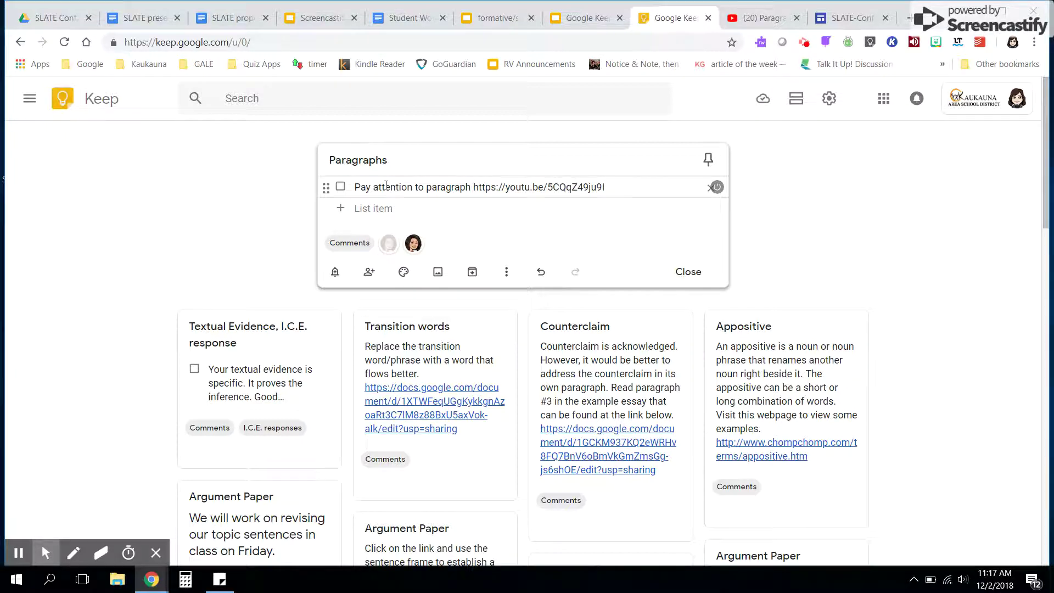
pyautogui.press('BackSpace')
pyautogui.press('BackSpace')
pyautogui.press('BackSpace')
pyautogui.press('BackSpace')
pyautogui.press('BackSpace')
pyautogui.press('BackSpace')
pyautogui.press('BackSpace')
pyautogui.press('BackSpace')
pyautogui.press('BackSpace')
pyautogui.press('BackSpace')
pyautogui.press('BackSpace')
pyautogui.press('BackSpace')
pyautogui.press('BackSpace')
pyautogui.press('BackSpace')
pyautogui.press('BackSpace')
pyautogui.press('BackSpace')
pyautogui.press('BackSpace')
pyautogui.press('BackSpace')
pyautogui.press('BackSpace')
pyautogui.press('BackSpace')
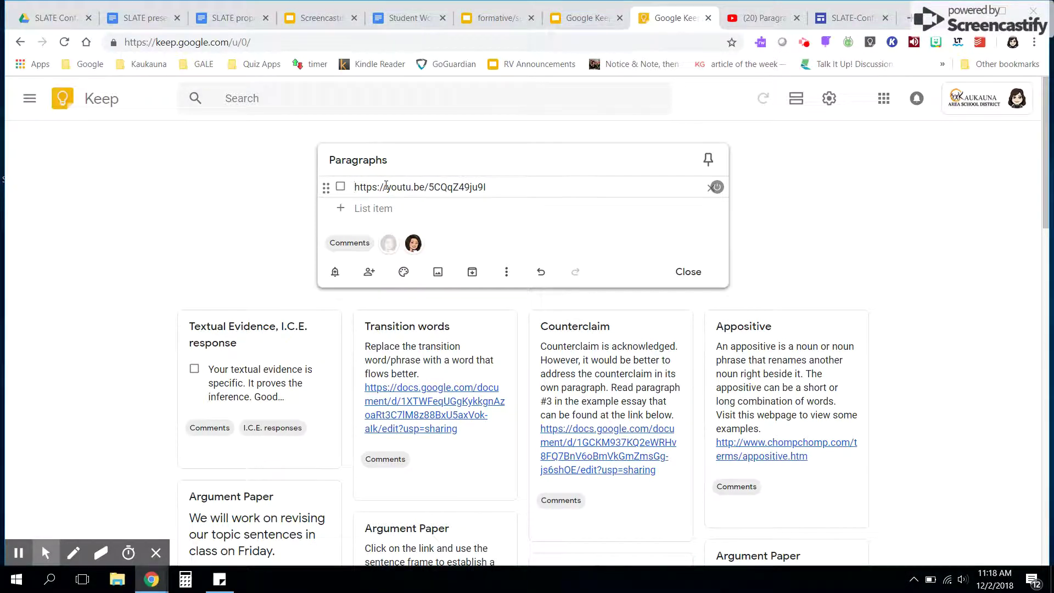
# Insert "Writers start a new paragraph when the speaker changes" before the video link in the checklist item
pyautogui.write('Writers')
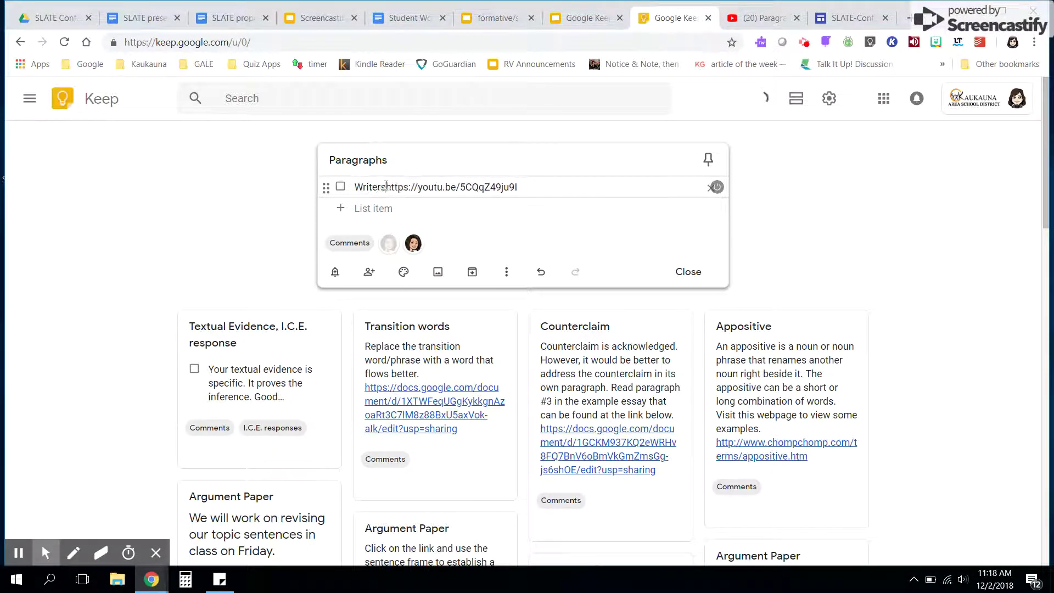
pyautogui.write(' start a n')
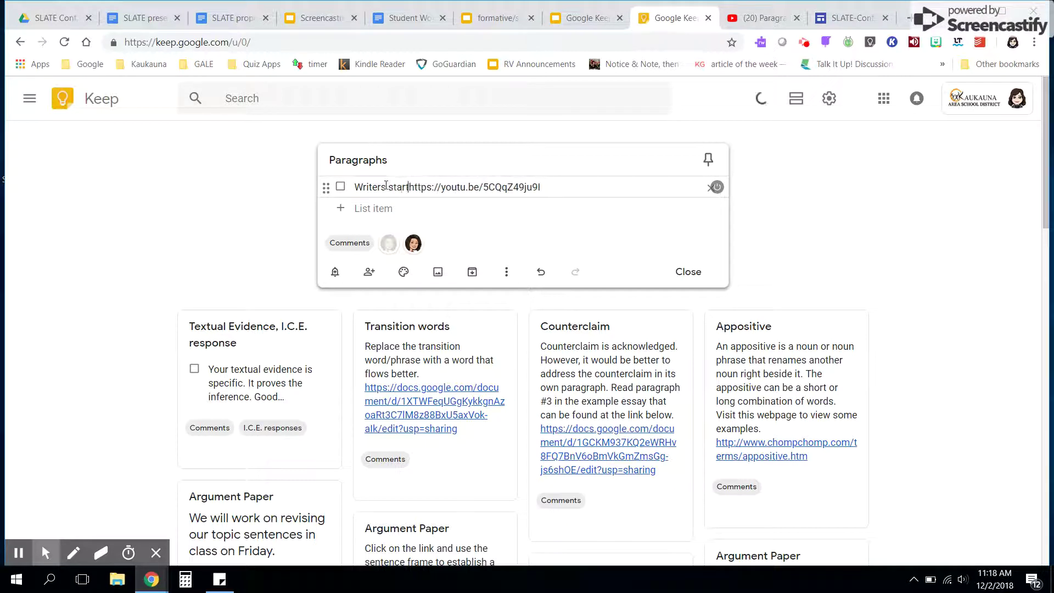
pyautogui.write('ew paragr')
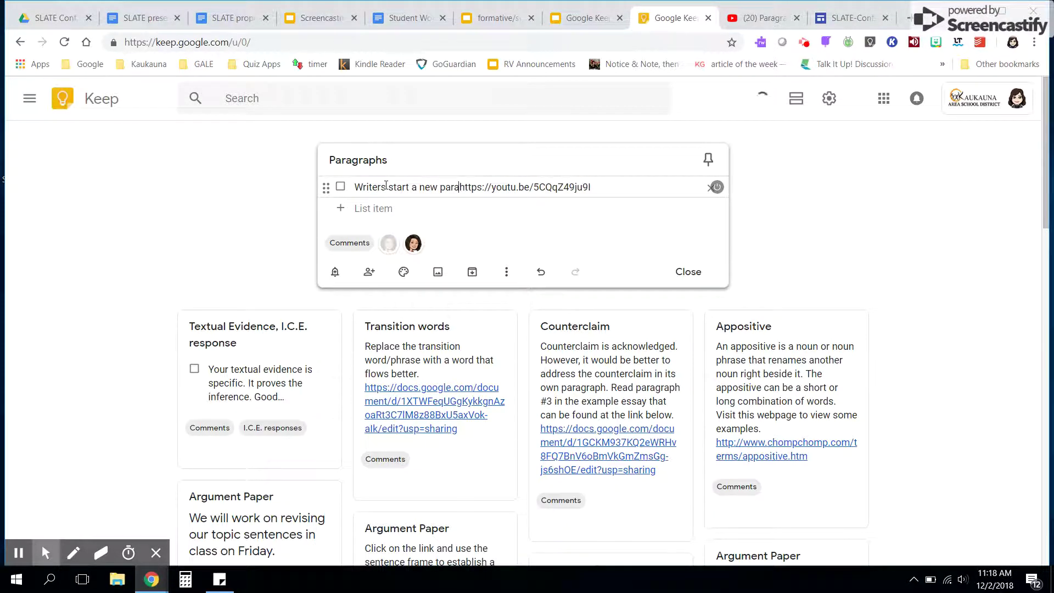
pyautogui.write('aph when the sp')
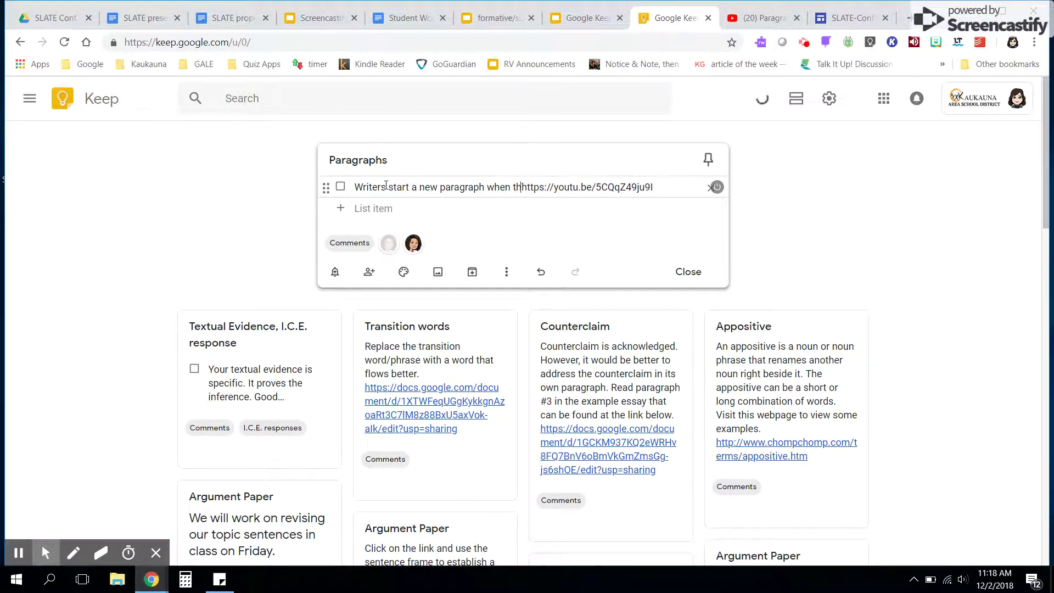
pyautogui.write('eaker changes')
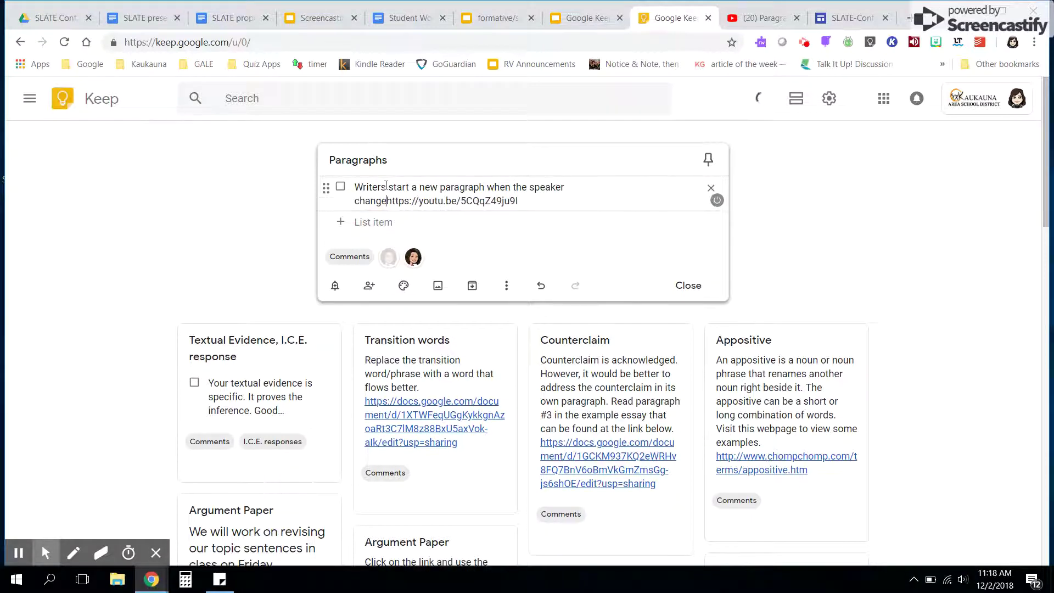
# Add "Watch the video for tips regarding starting a new paragraph when the speaker changes." before the link in the checklist item
pyautogui.write('. Watch the')
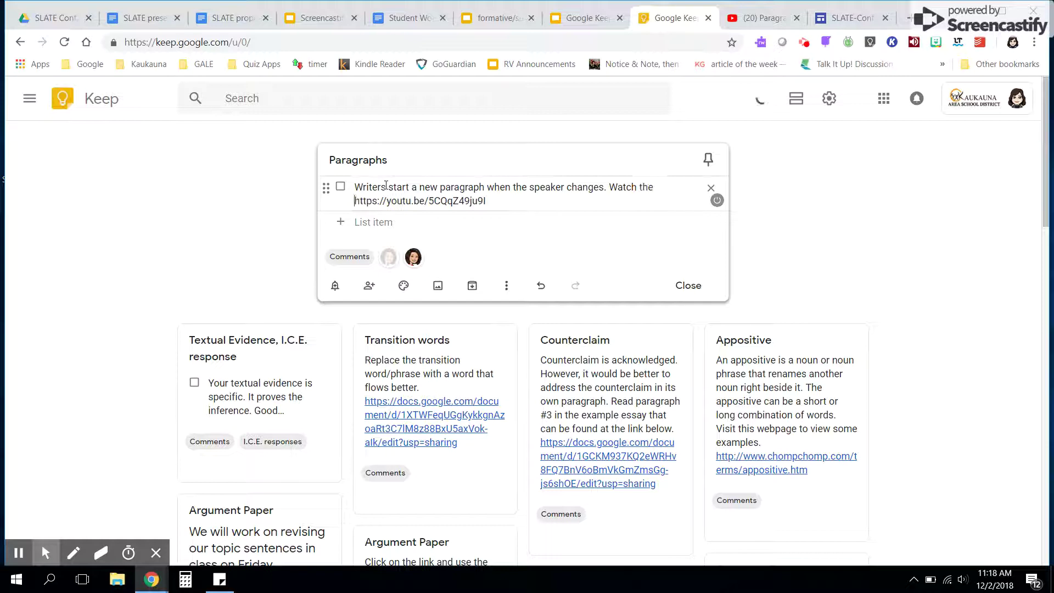
pyautogui.write(' video for tips regarding ')
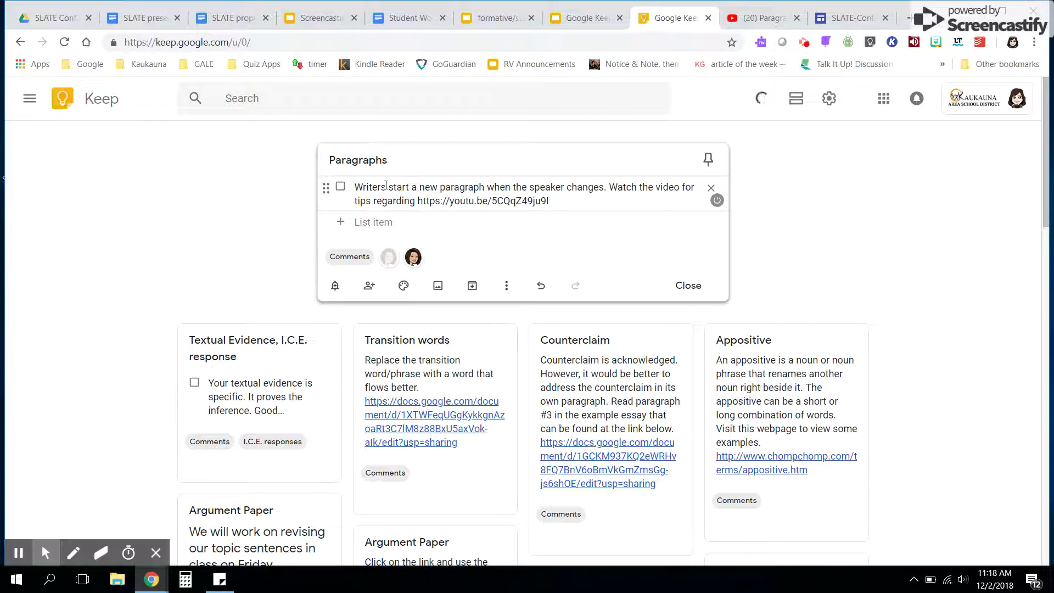
pyautogui.write('starting a new')
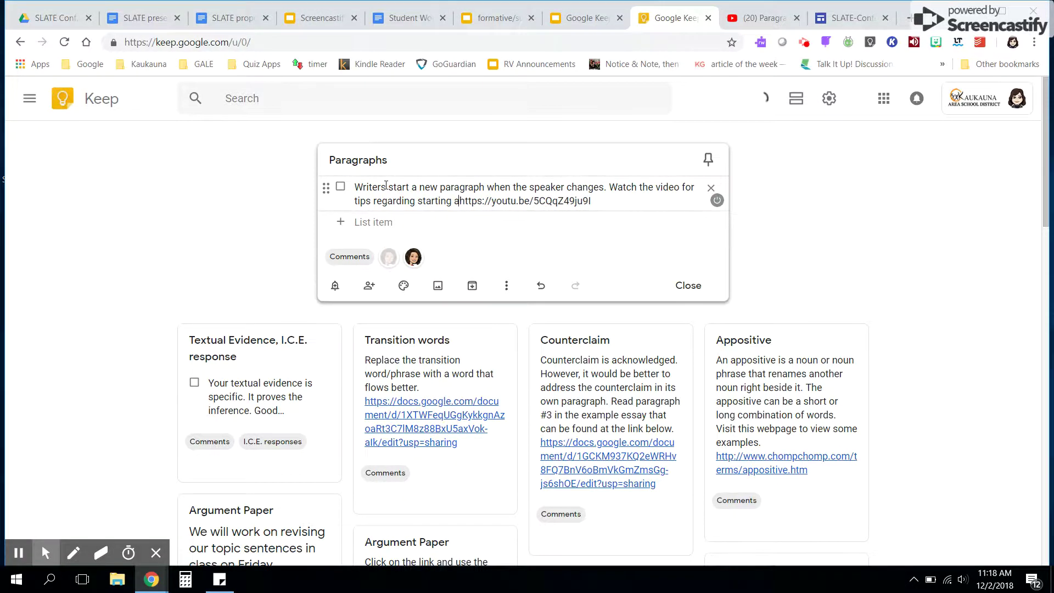
pyautogui.write(' paragraph w')
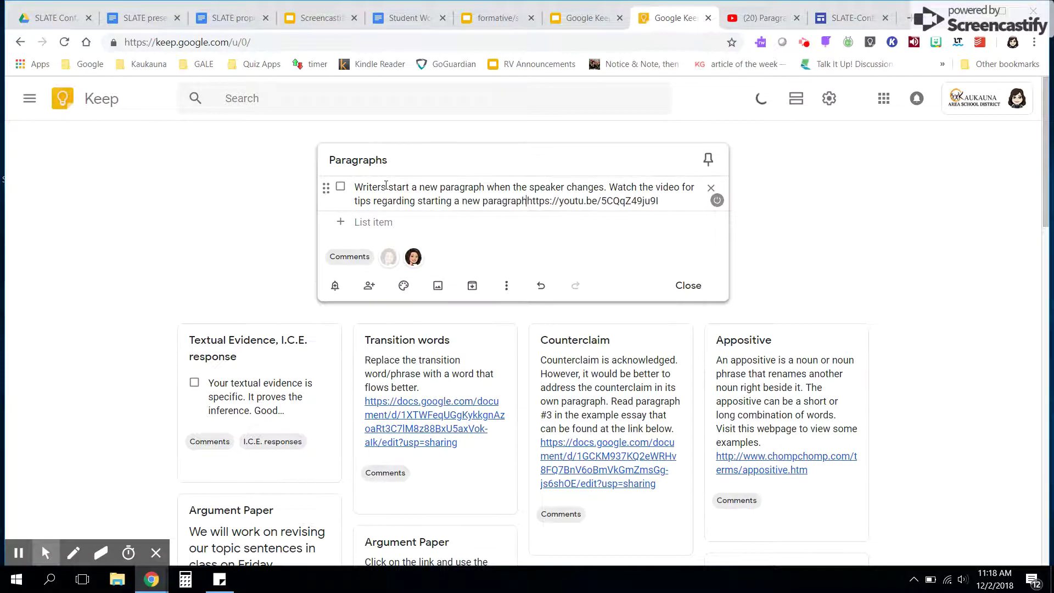
pyautogui.write('hen the ')
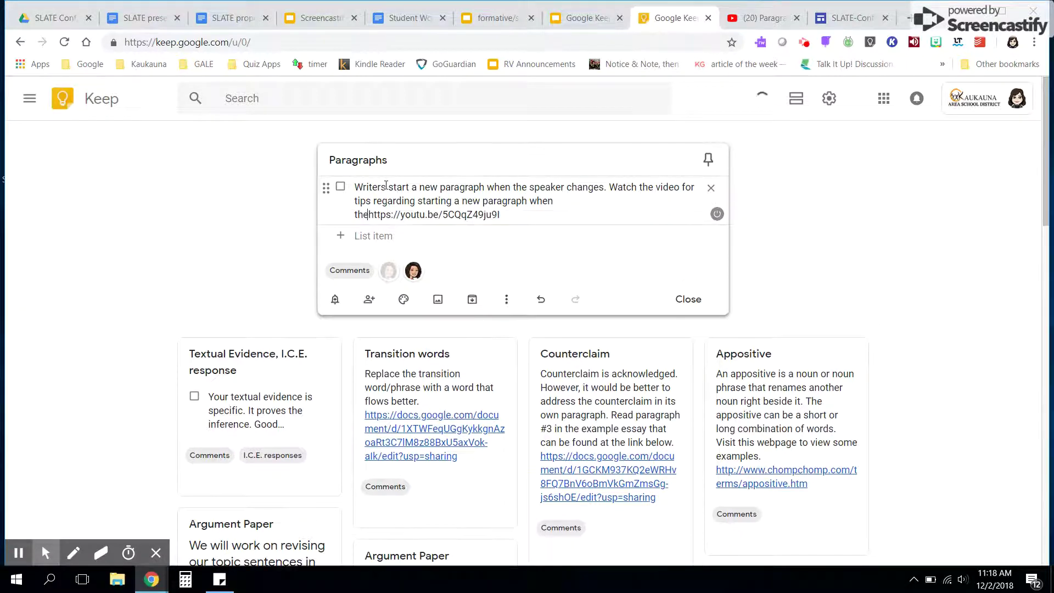
pyautogui.write('speaker changes')
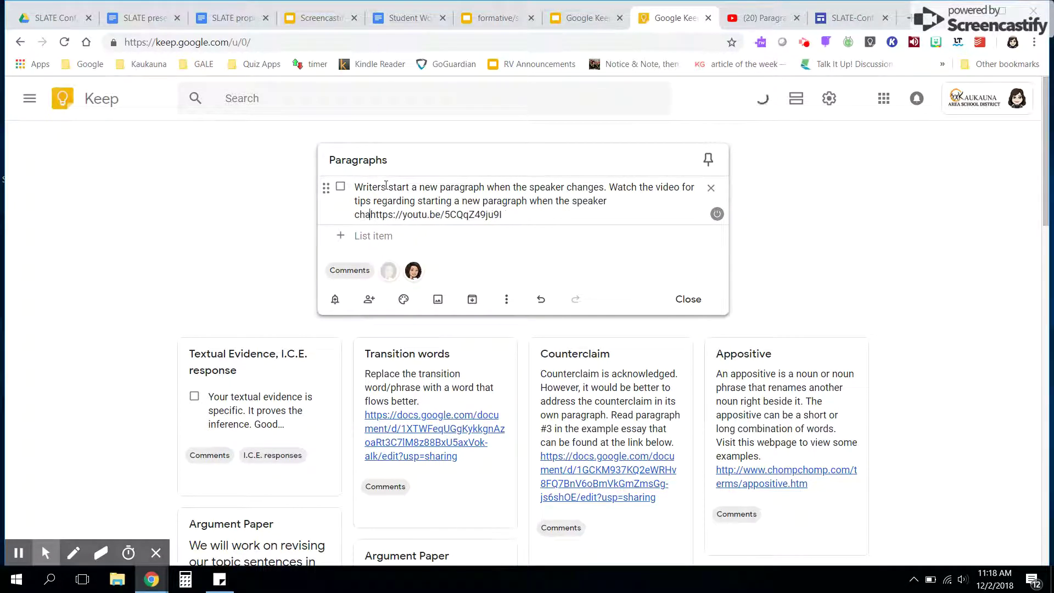
pyautogui.write('. ')
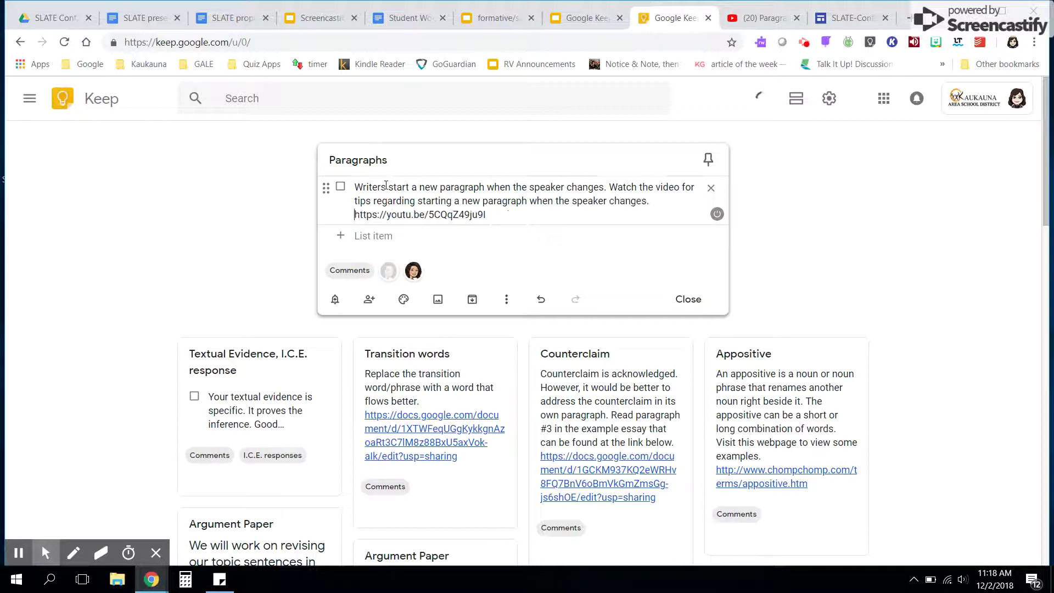
# Add "Self-correct throughout the rest of your paper." before the link in the checklist item and close the Paragraphs note
pyautogui.write('Se')
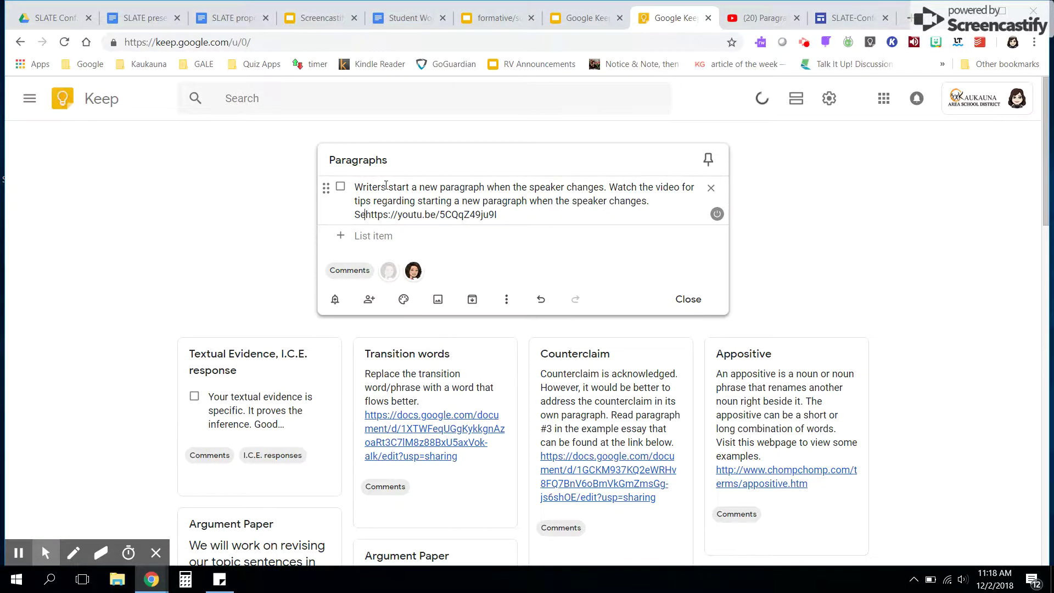
pyautogui.write('lf-cor')
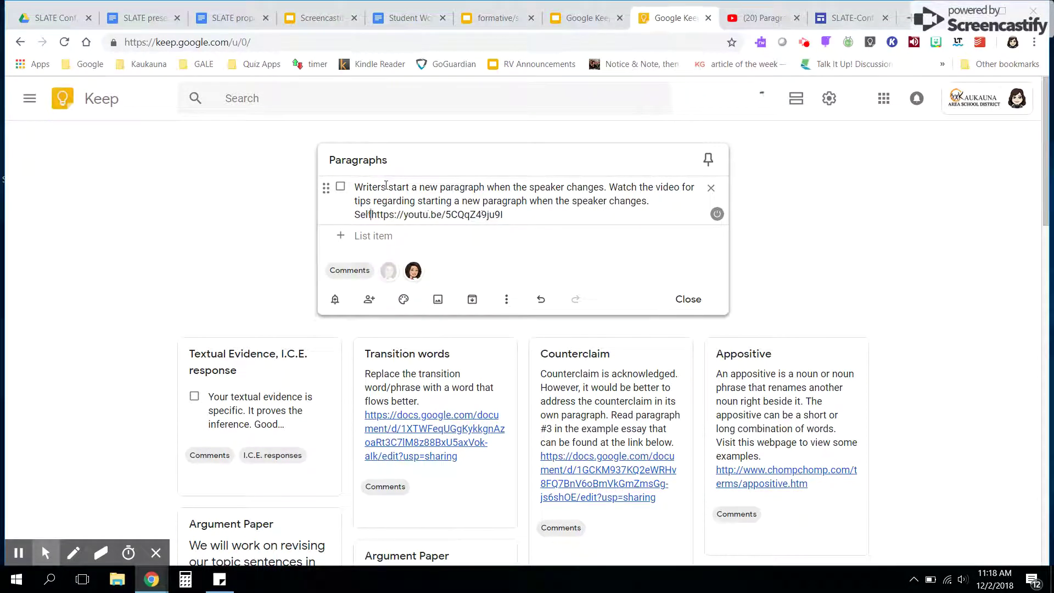
pyautogui.write('rect thro')
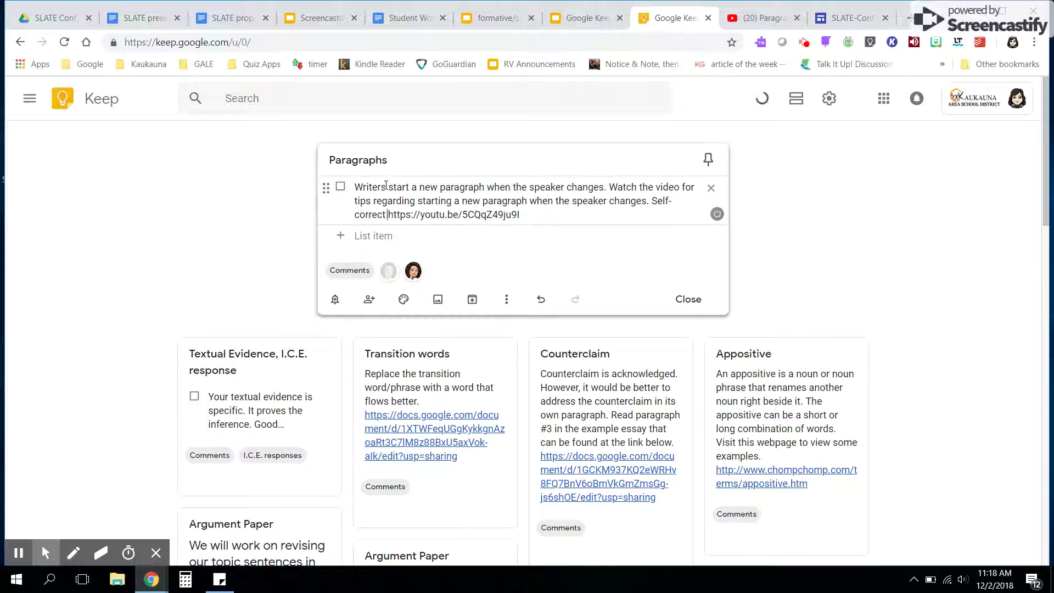
pyautogui.write('ughout ')
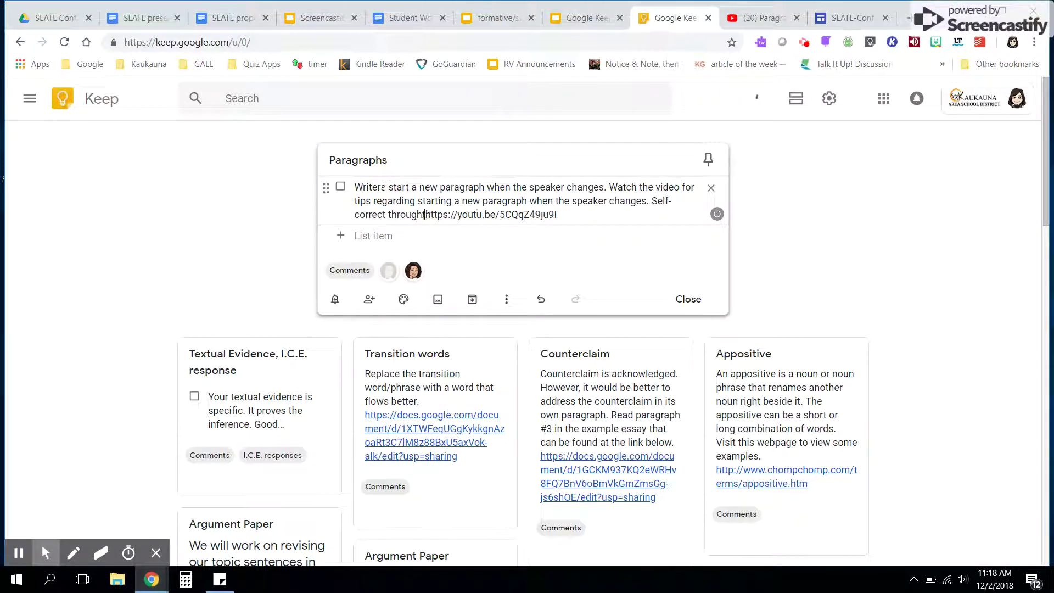
pyautogui.write('the rest of your')
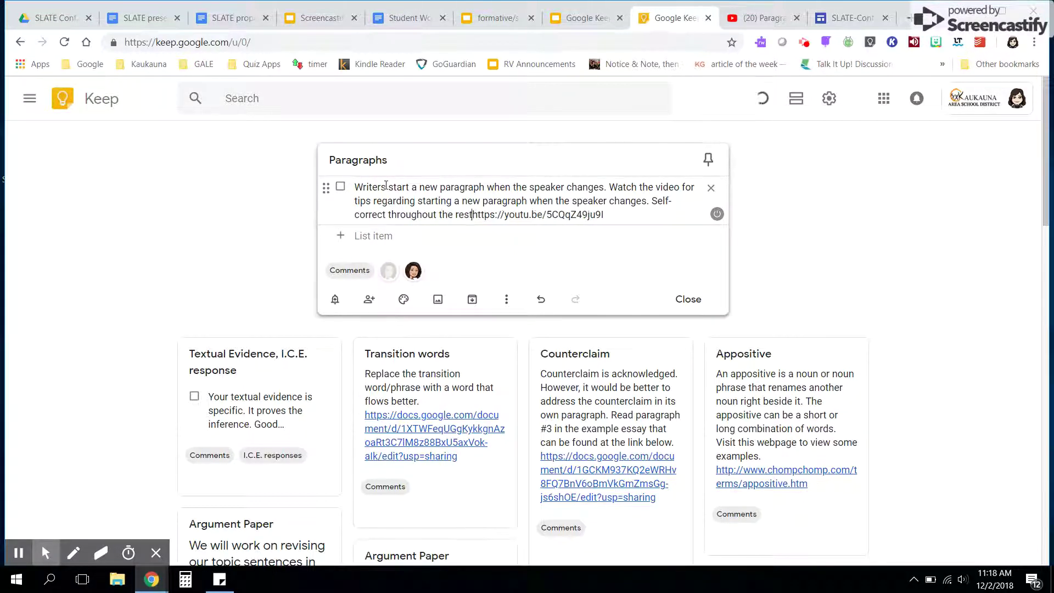
pyautogui.write(' paper')
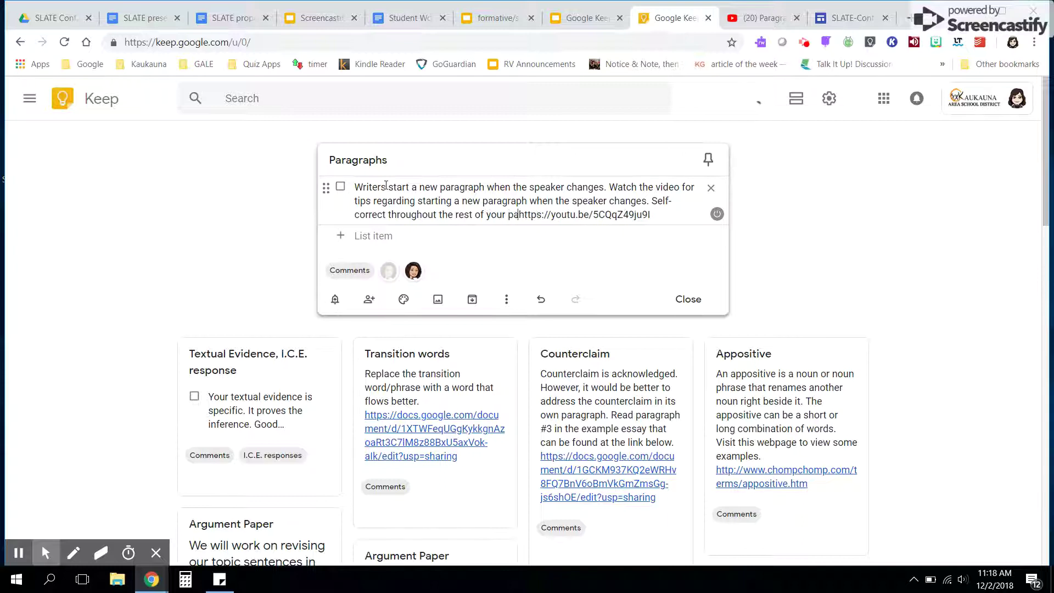
pyautogui.write('.')
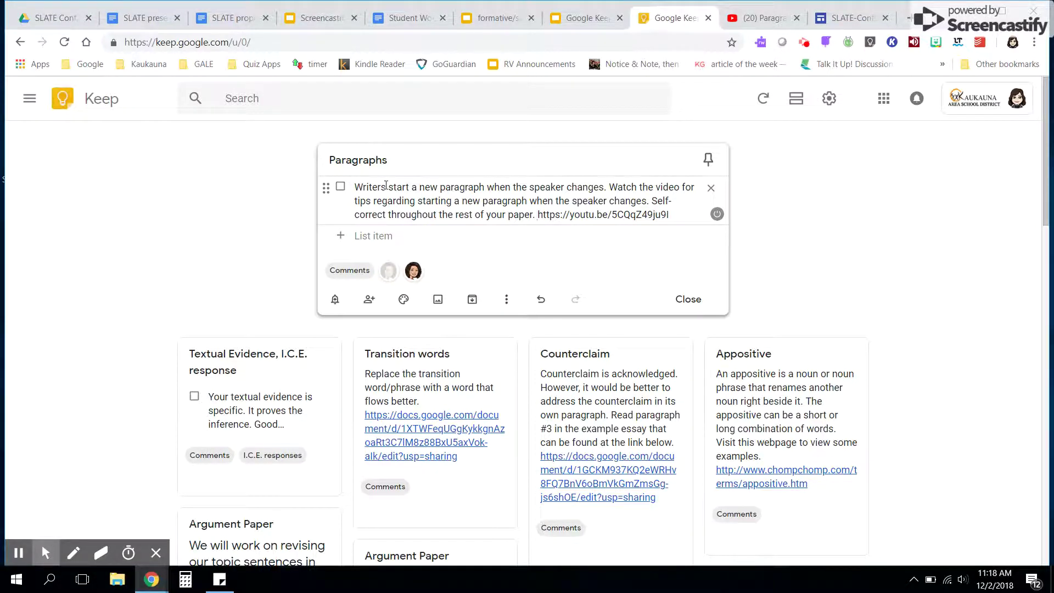
pyautogui.click(688, 299)
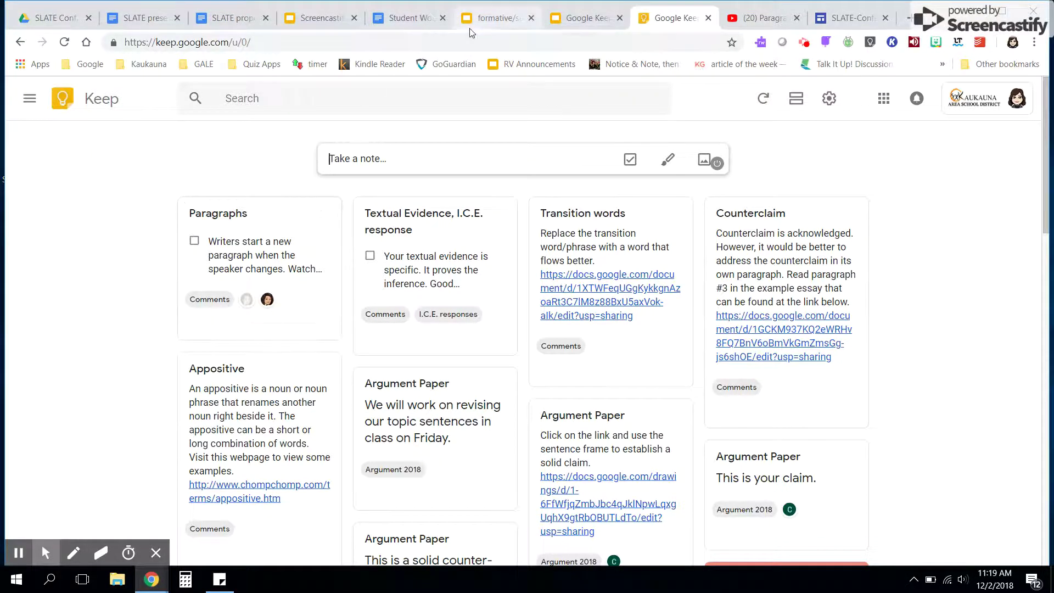
# Switch to the Google Keep slides, present the slide on efficiently providing tips, and open its Student Work link
pyautogui.click(574, 22)
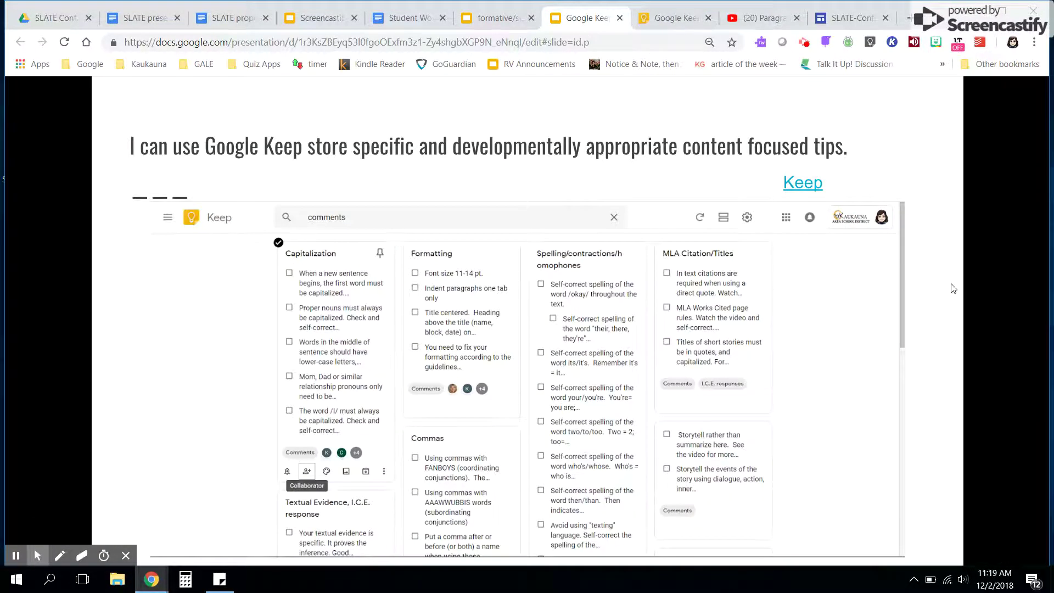
pyautogui.hotkey('ctrl', 'F5')
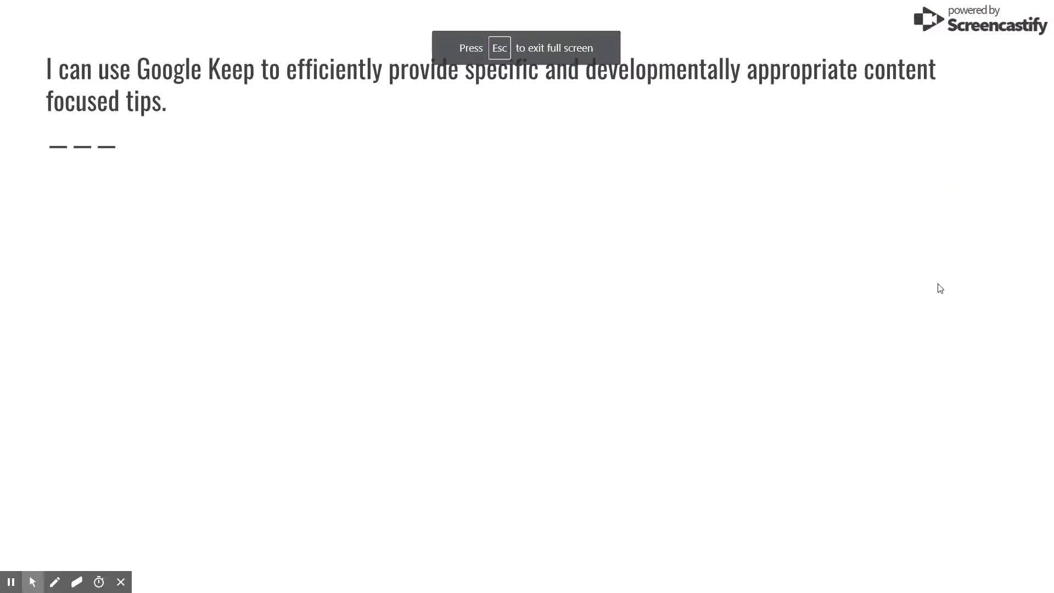
pyautogui.click(740, 330)
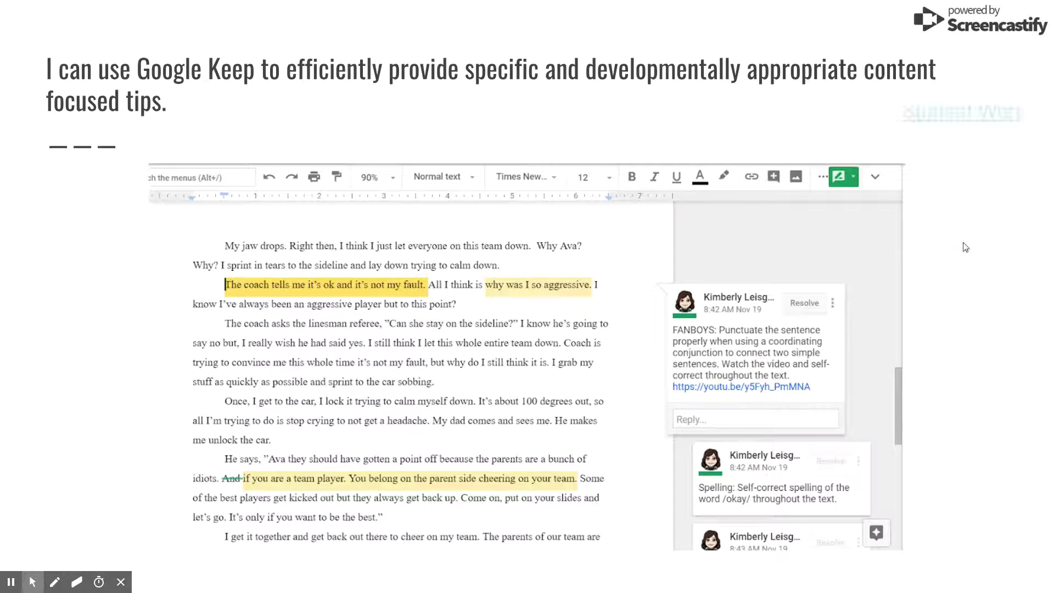
pyautogui.click(953, 114)
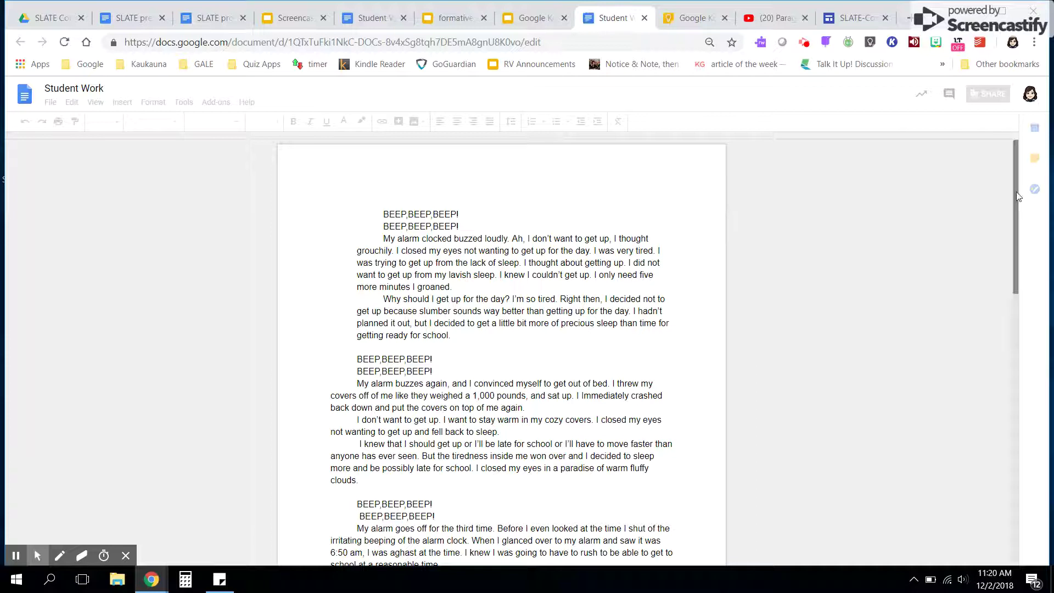
# Go to the third-alarm and dialogue passage of the Student Work document and set the document zoom to 150%
pyautogui.click(1017, 193)
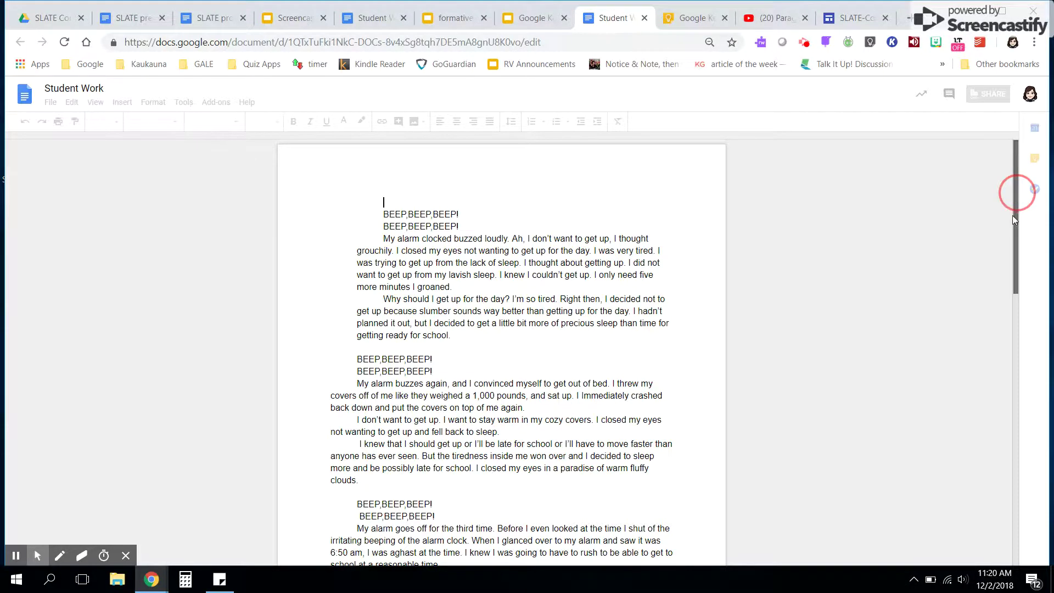
pyautogui.scroll(-5, 1013, 269)
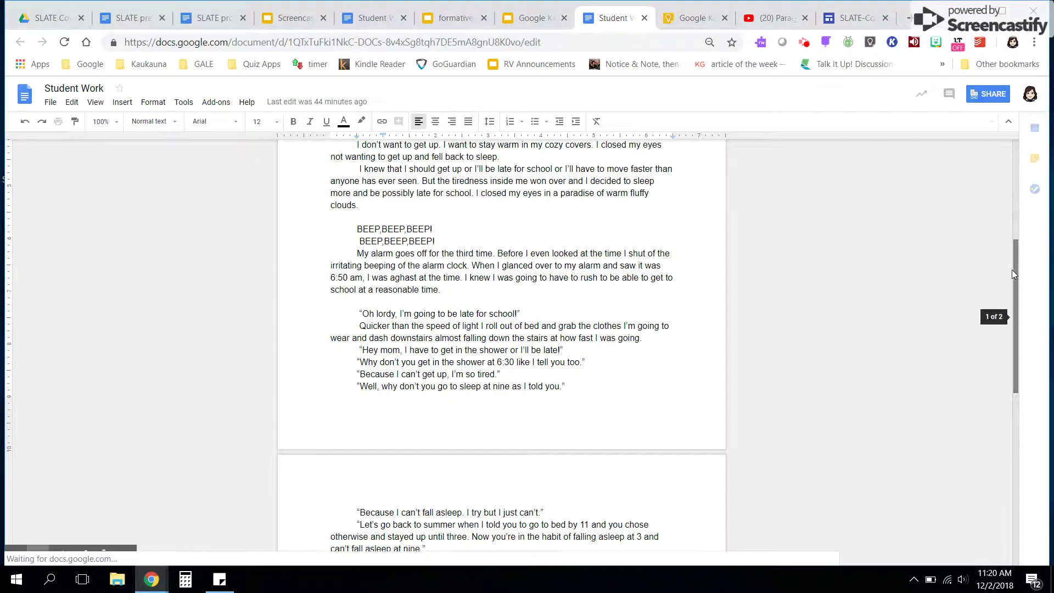
pyautogui.moveTo(1015, 271); pyautogui.dragTo(1016, 319)
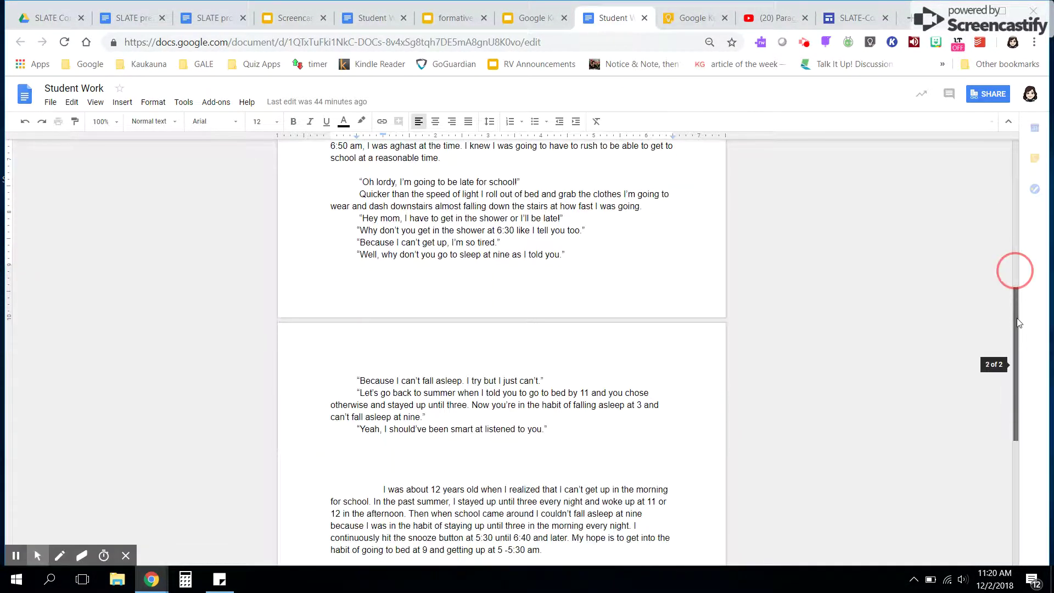
pyautogui.moveTo(1020, 364); pyautogui.dragTo(1019, 310)
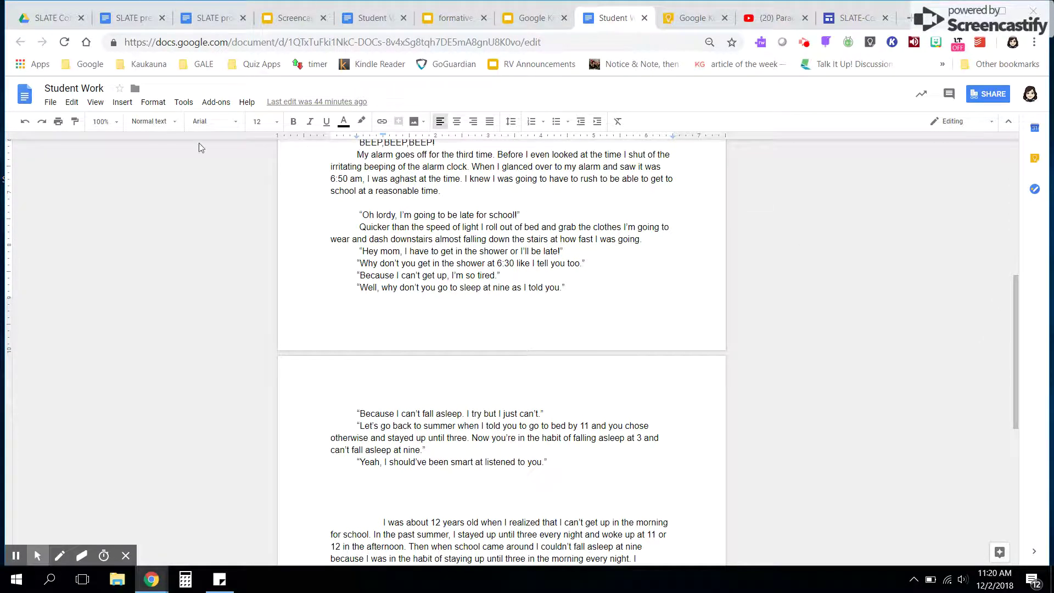
pyautogui.click(97, 124)
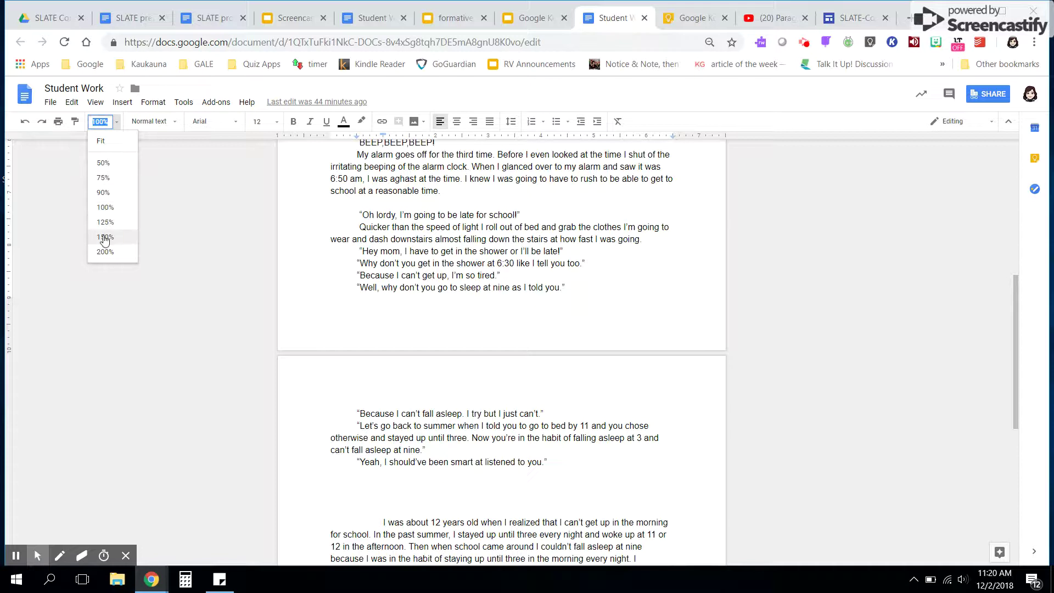
pyautogui.click(106, 240)
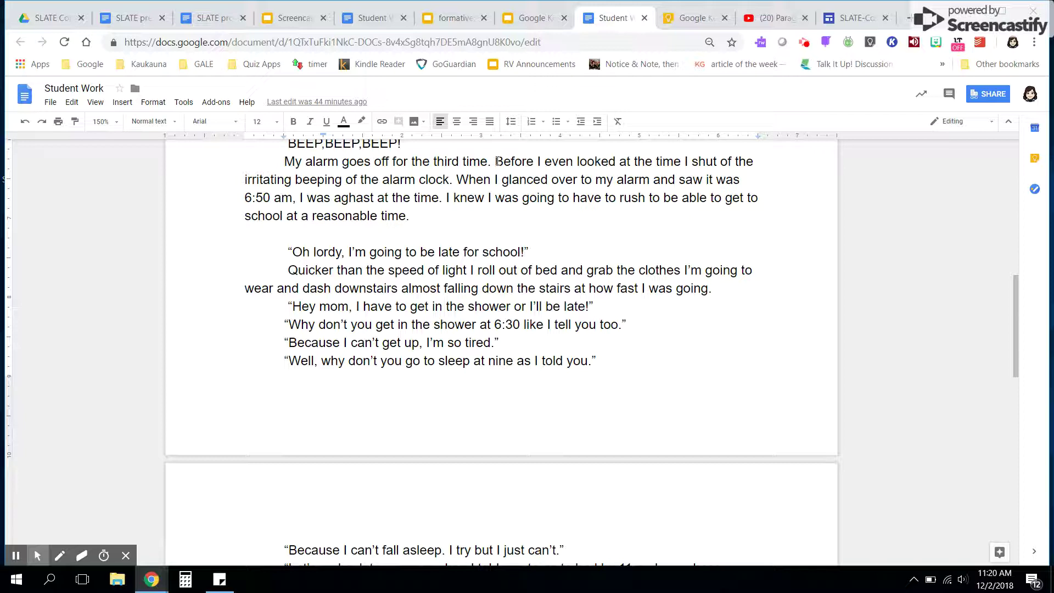
# Start a comment on the sentence "Before I even looked at the time I shut of the irritating beeping of the alarm clock."
pyautogui.click(495, 162)
pyautogui.moveTo(495, 161); pyautogui.dragTo(457, 180)
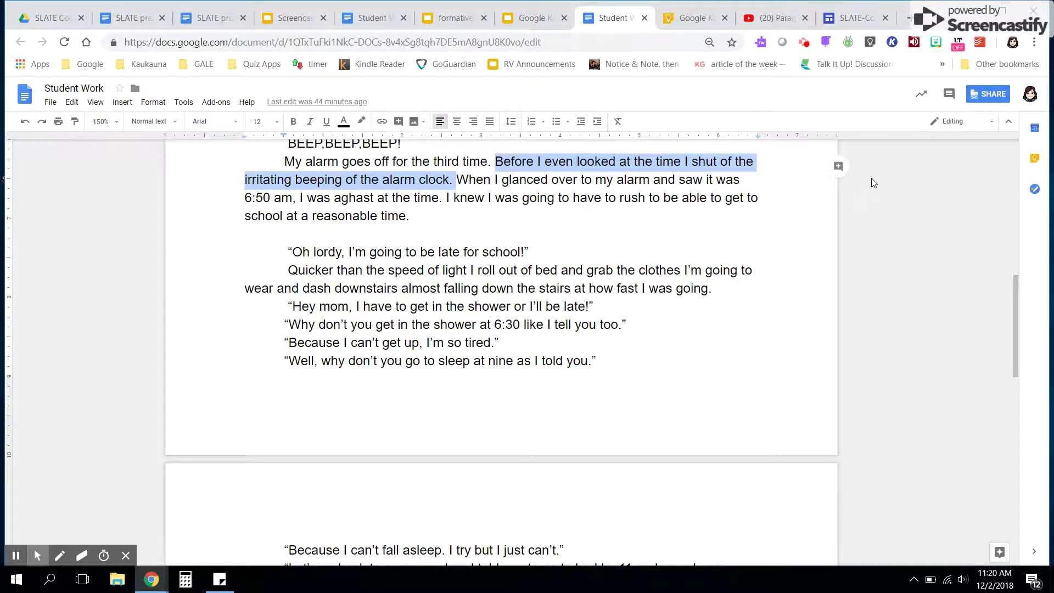
pyautogui.click(839, 166)
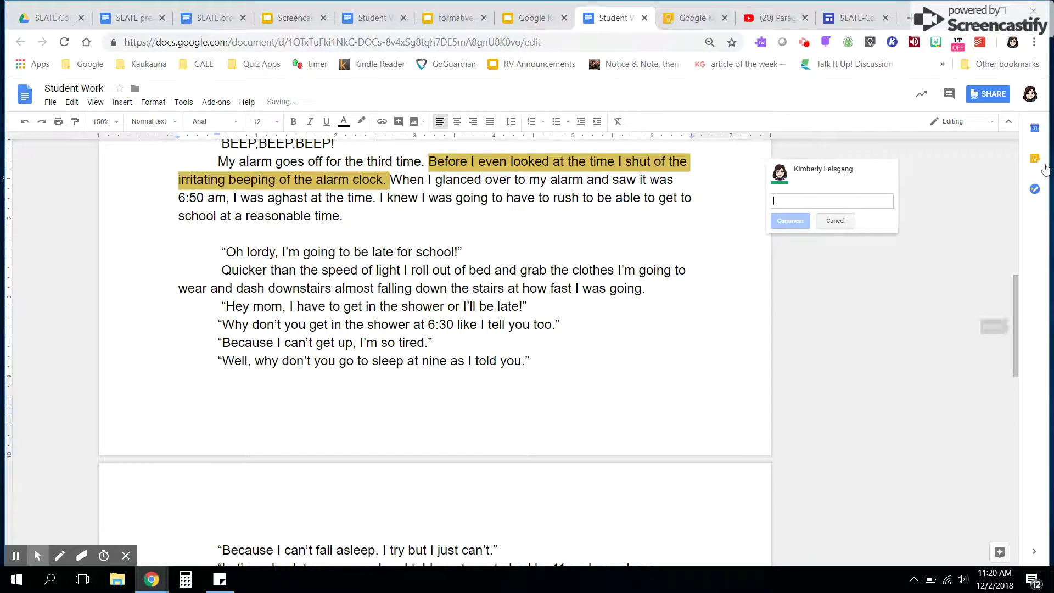
# Show the Keep notes beside the document, search them for "comments", and open the Conjunctions note
pyautogui.click(1035, 158)
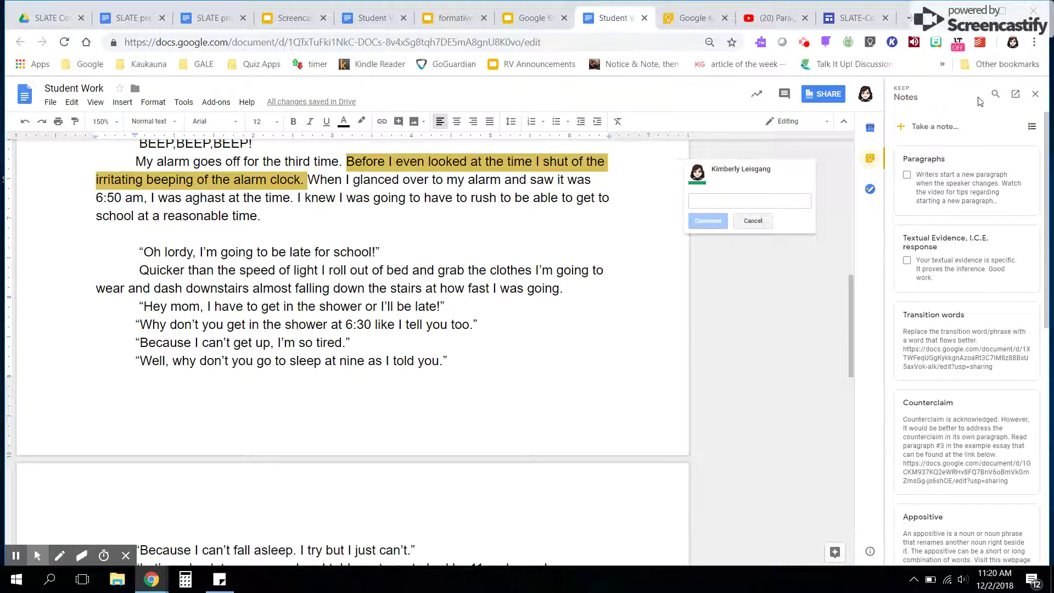
pyautogui.click(998, 97)
pyautogui.write('c')
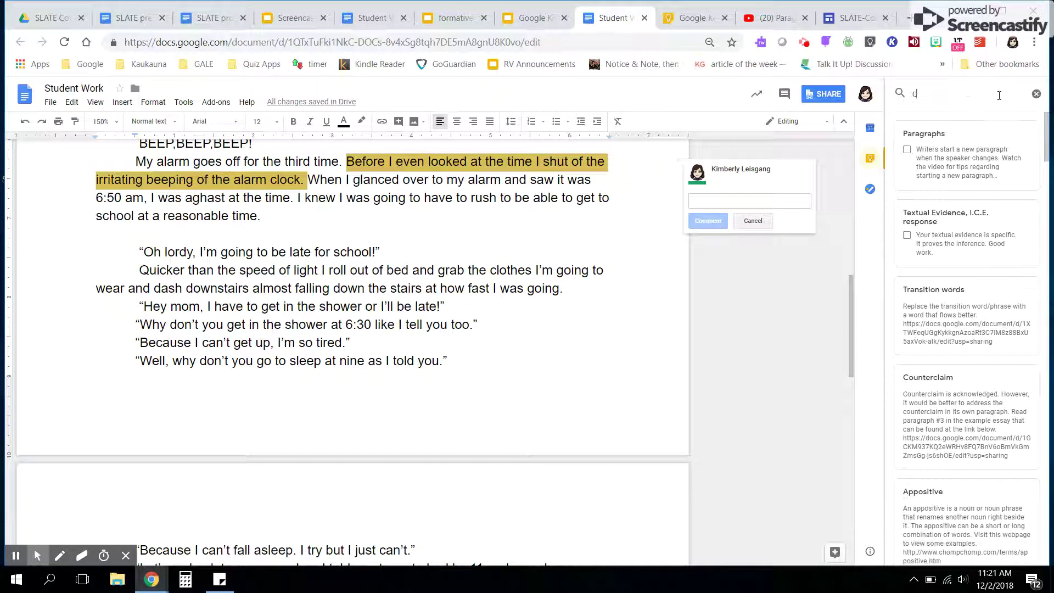
pyautogui.write('omments')
pyautogui.moveTo(1046, 140); pyautogui.dragTo(1052, 530)
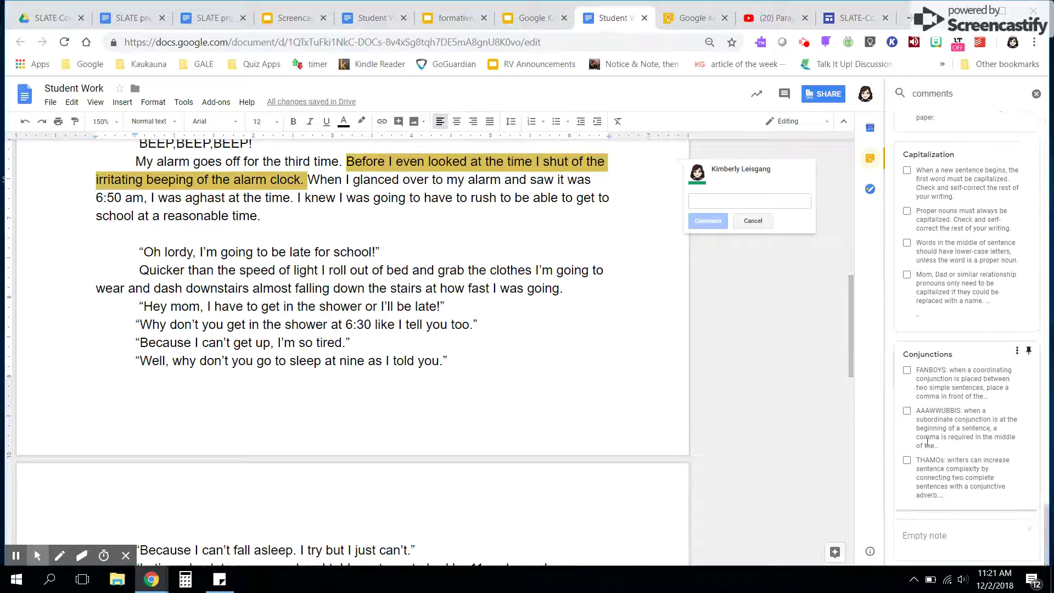
pyautogui.click(928, 437)
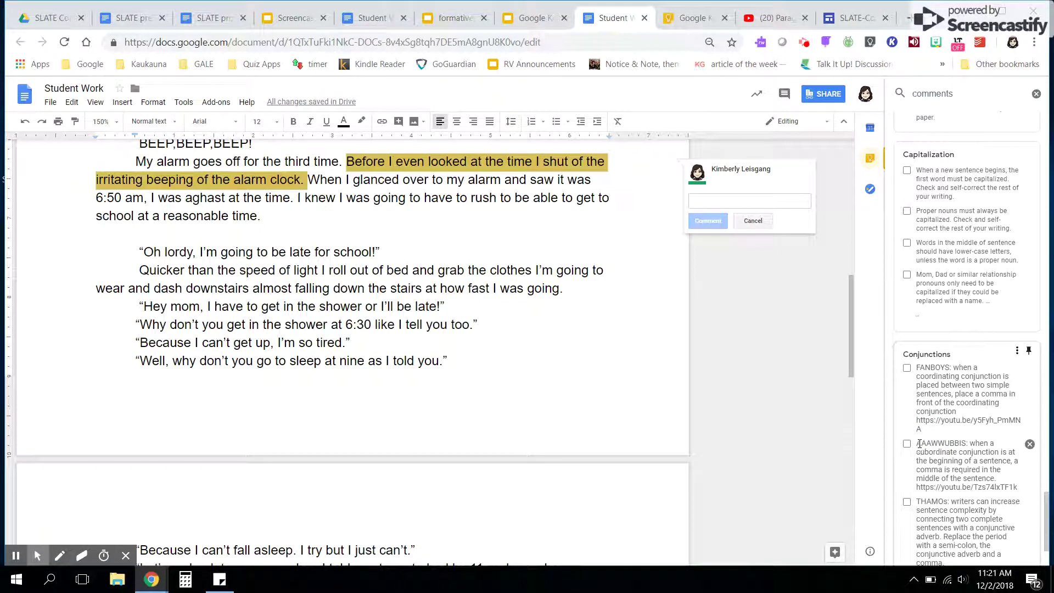
# Copy the AAAWWUBBIS item with its video link from the Conjunctions note and post it as the comment on the highlighted sentence
pyautogui.click(920, 444)
pyautogui.moveTo(920, 444); pyautogui.dragTo(1023, 493)
pyautogui.hotkey('ctrl', 'c')
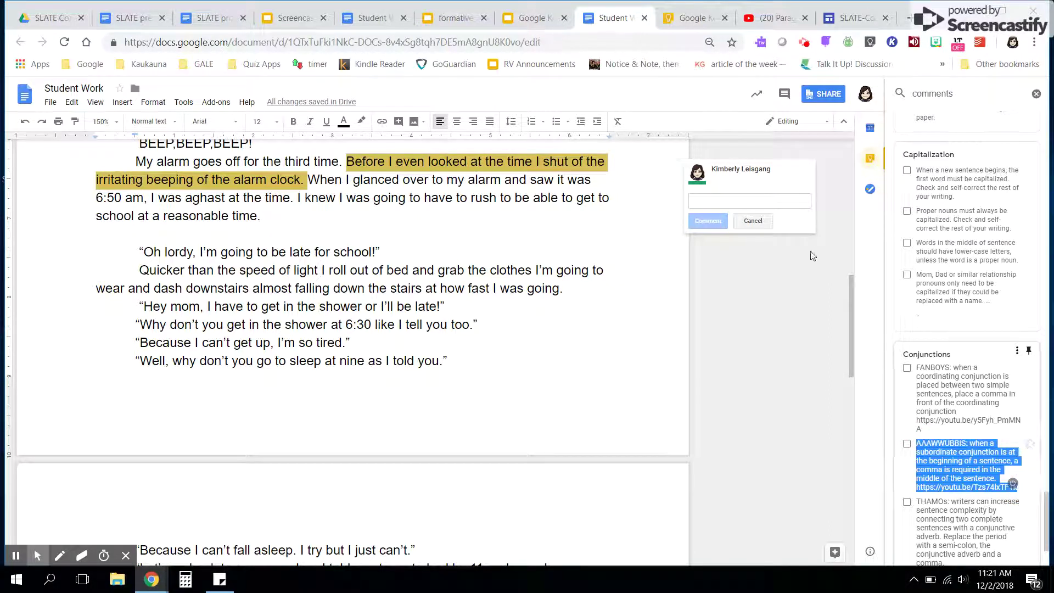
pyautogui.click(757, 202)
pyautogui.hotkey('ctrl', 'v')
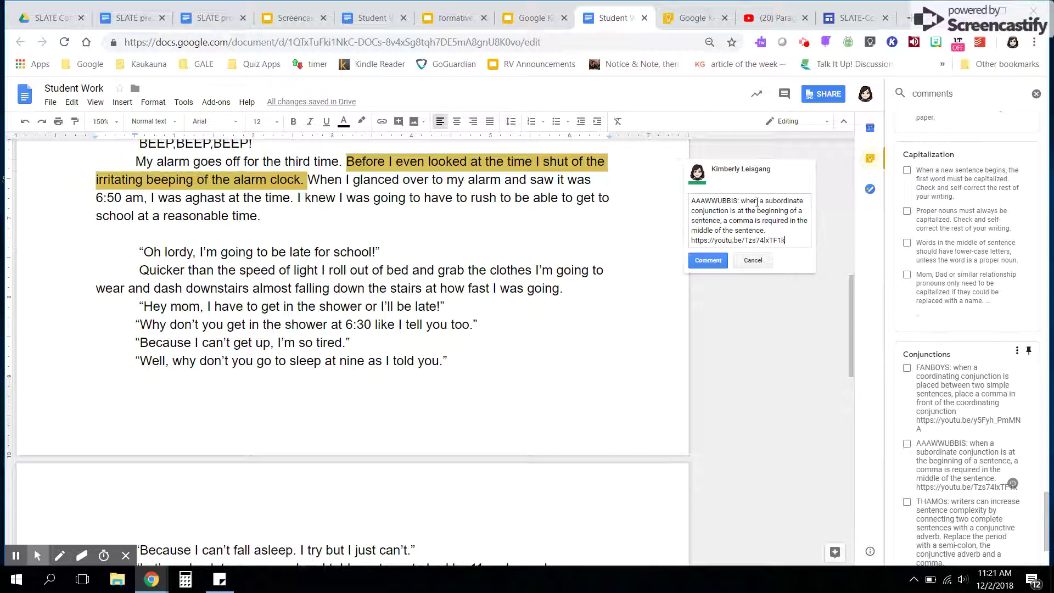
pyautogui.click(708, 261)
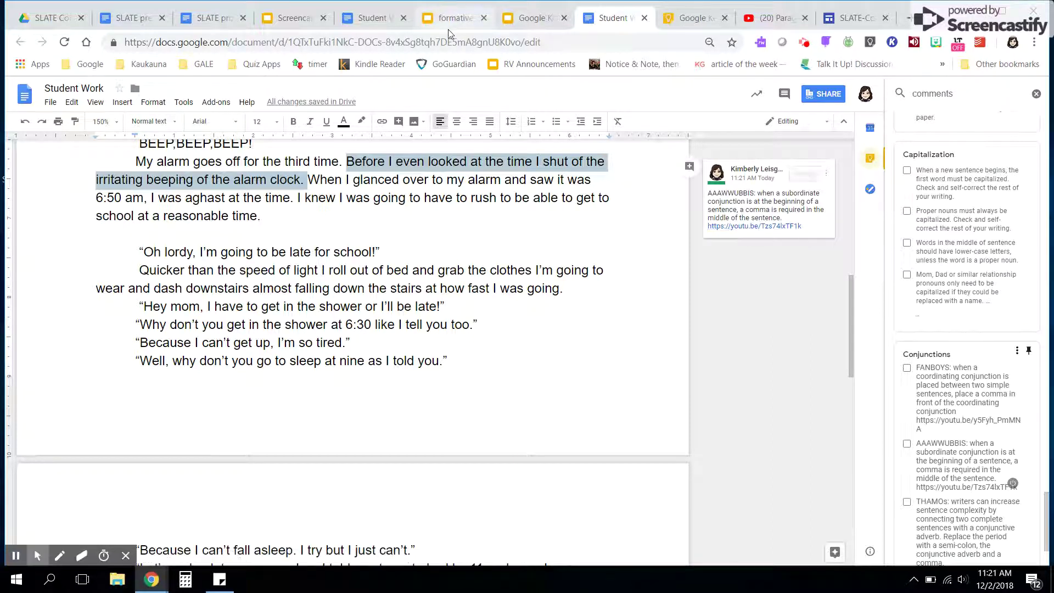
# Return to the Google Keep slides and advance the full-screen presentation to the closing Google Keep slide
pyautogui.click(535, 18)
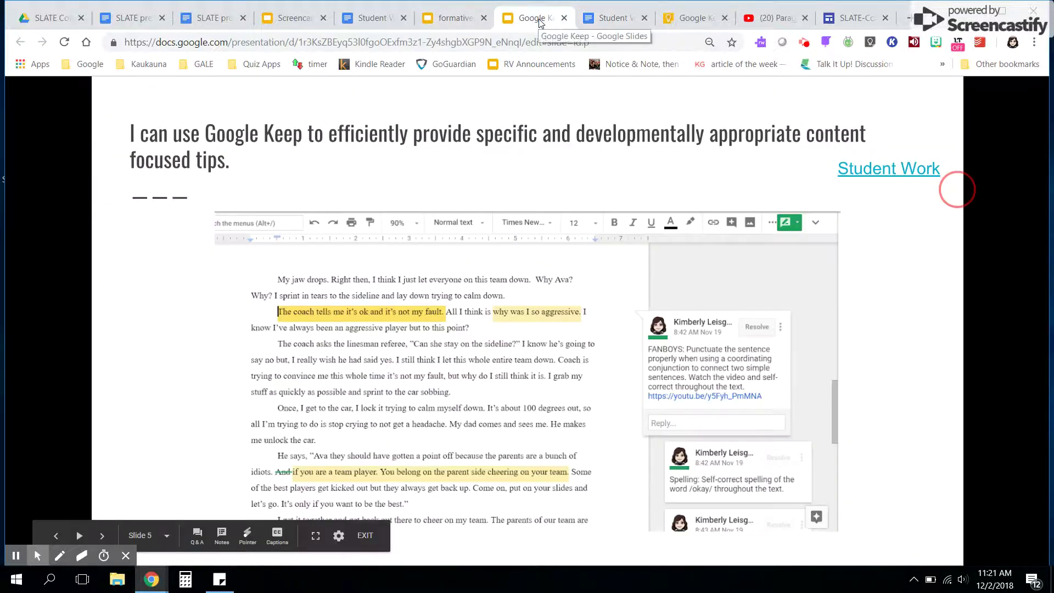
pyautogui.click(919, 326)
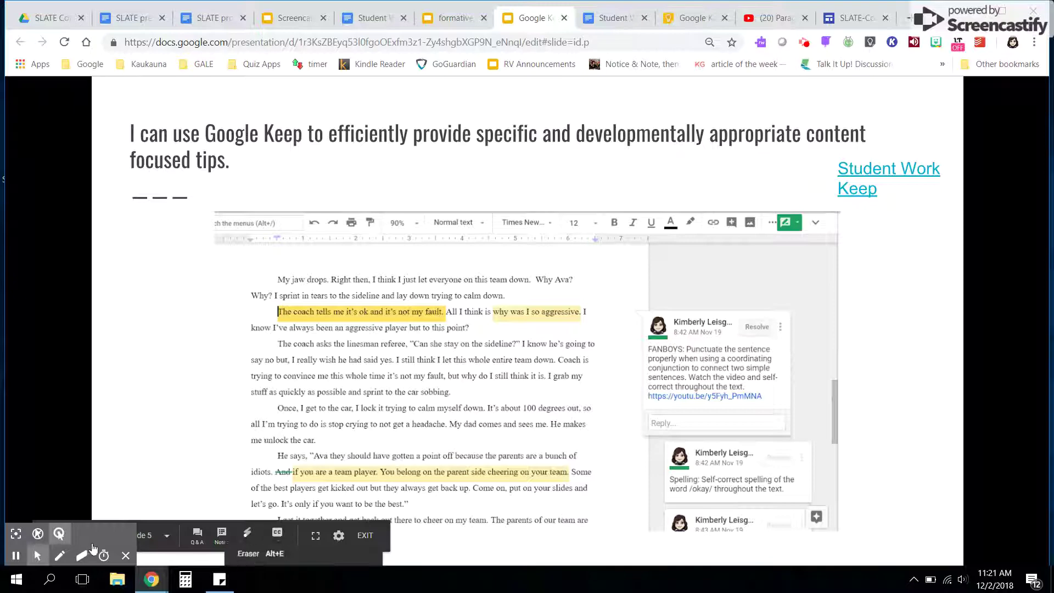
pyautogui.click(141, 456)
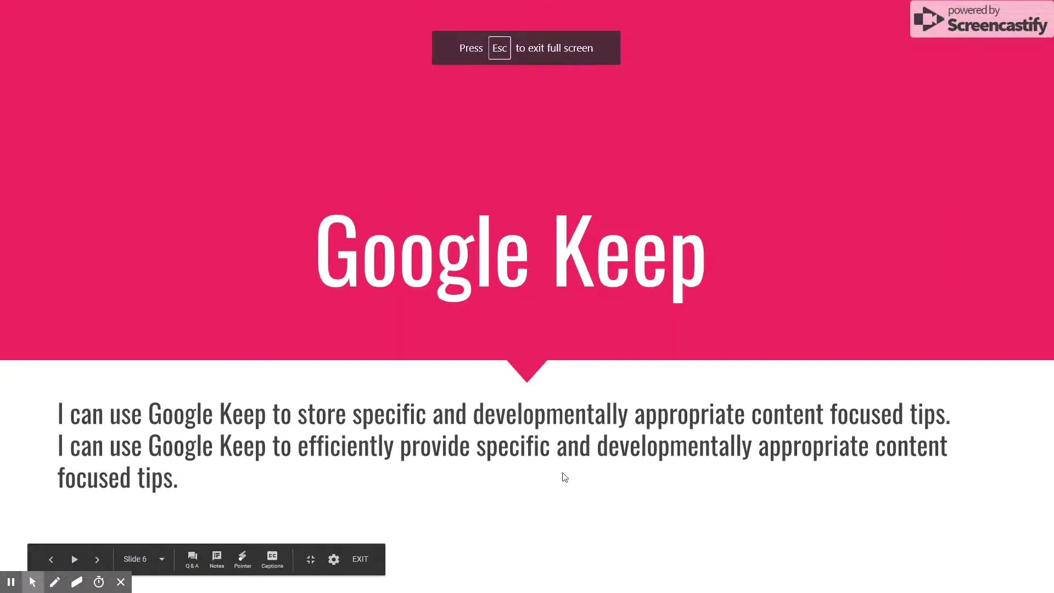